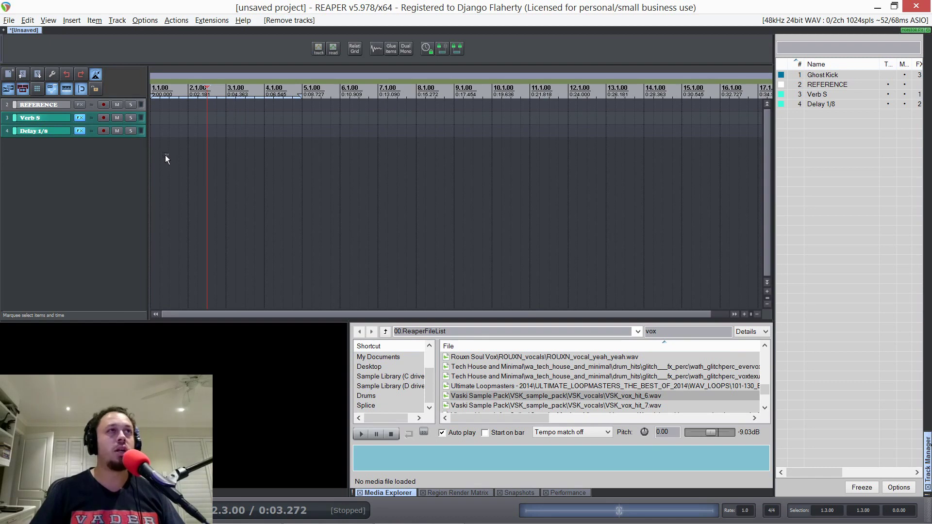
Insert a record-armed MIDI track and move it to the bottom as track 5
{"action": "key", "text": "ctrl+t"}
{"action": "left_click_drag", "start_coordinate": [6, 118], "coordinate": [2, 177]}
{"action": "right_click", "coordinate": [39, 198]}
{"action": "left_click", "coordinate": [51, 169]}
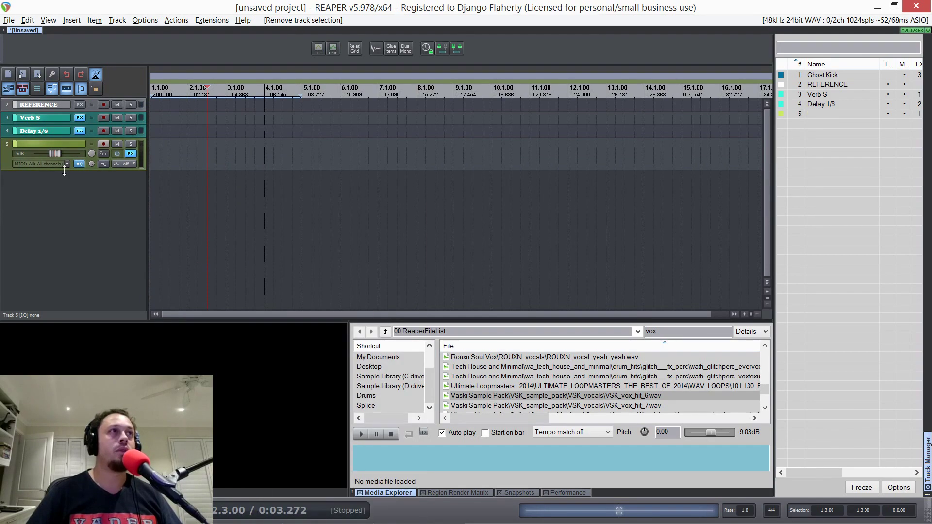
Add Reaktor 6 from the Sample-Based instruments to track 5's FX chain after ReaControlMIDI, choosing Play
{"action": "left_click", "coordinate": [129, 152]}
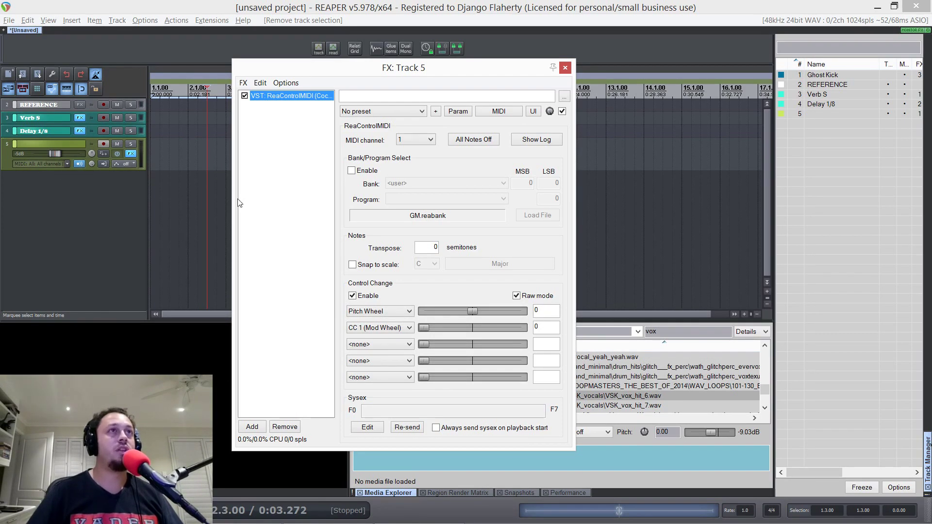
{"action": "double_click", "coordinate": [284, 181]}
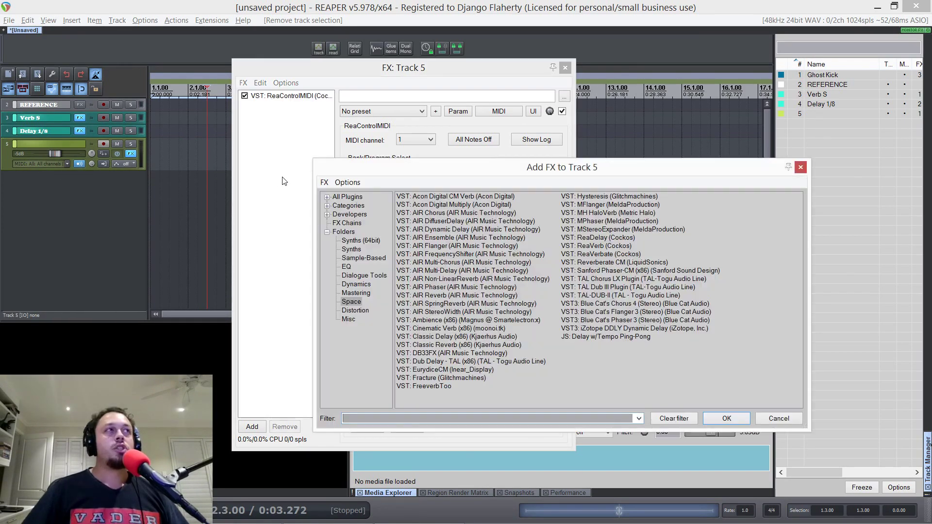
{"action": "left_click", "coordinate": [352, 258]}
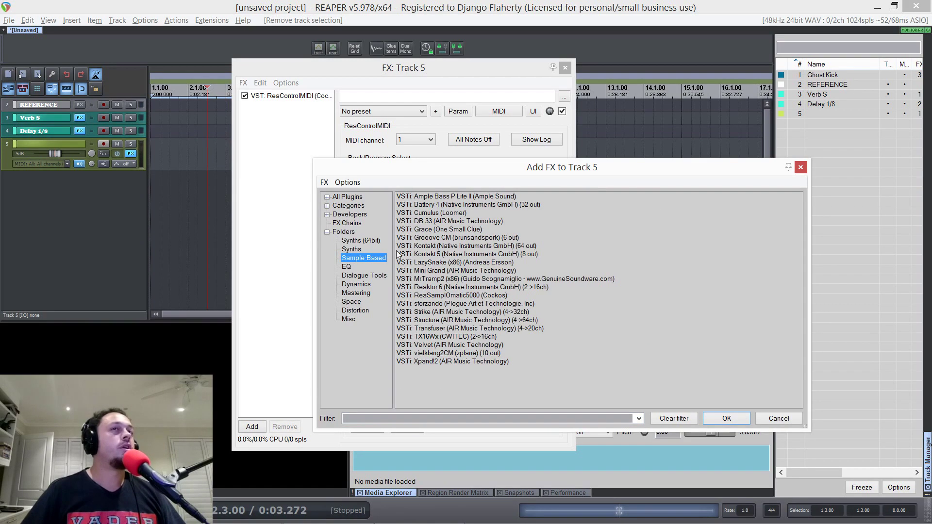
{"action": "left_click", "coordinate": [427, 287]}
{"action": "double_click", "coordinate": [427, 288]}
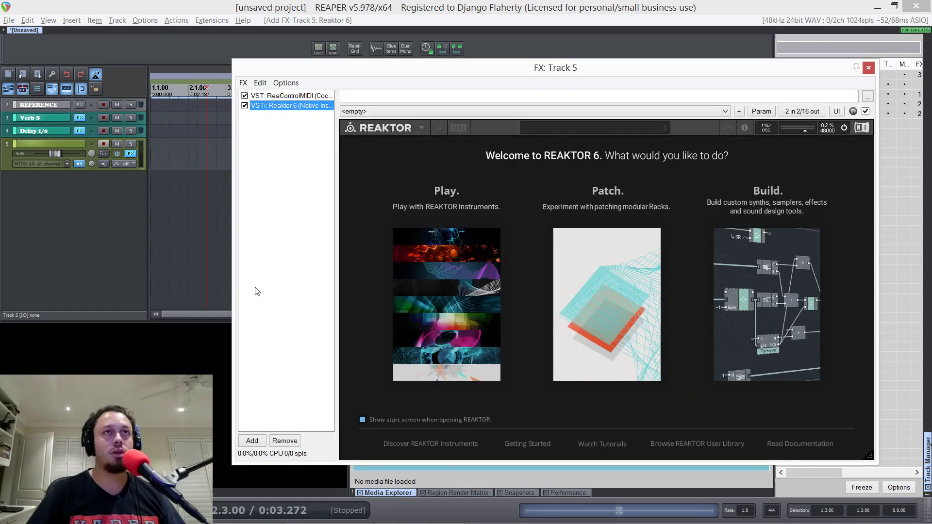
{"action": "left_click", "coordinate": [458, 264]}
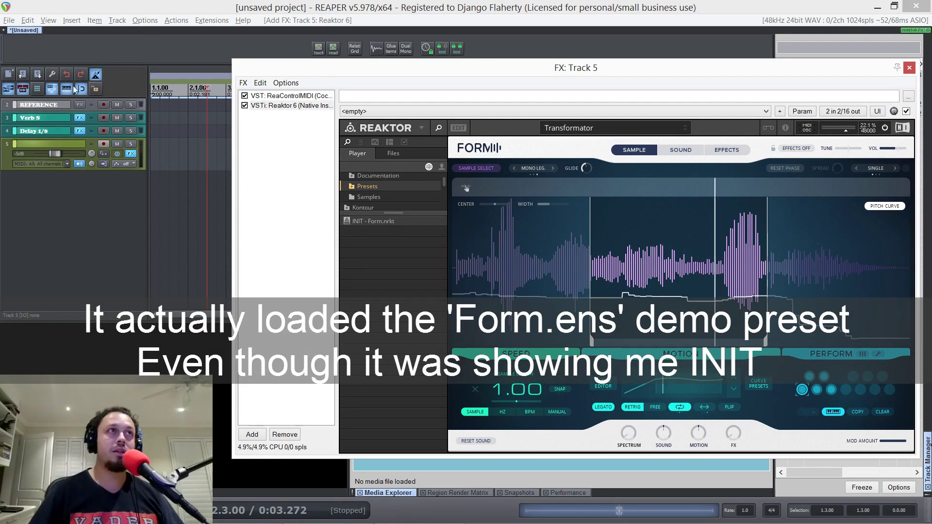
Select track 5 in REAPER's arrangement
{"action": "left_click", "coordinate": [4, 162]}
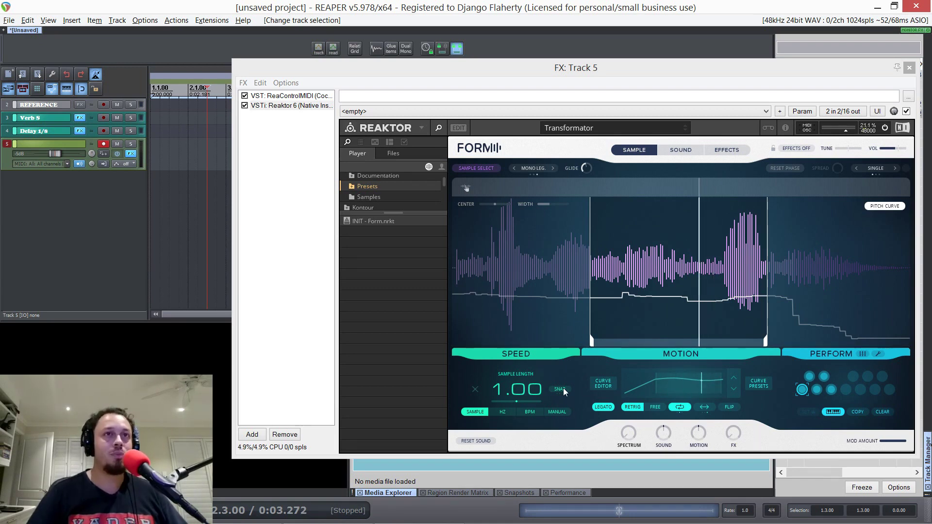
Try Form's Sample Length and the HZ and BPM speed modes, then set Speed to Manual with the scan position lowered
{"action": "mouse_move", "coordinate": [521, 392]}
{"action": "left_mouse_down"}
{"action": "mouse_move", "coordinate": [523, 399]}
{"action": "mouse_move", "coordinate": [534, 384]}
{"action": "left_mouse_up"}
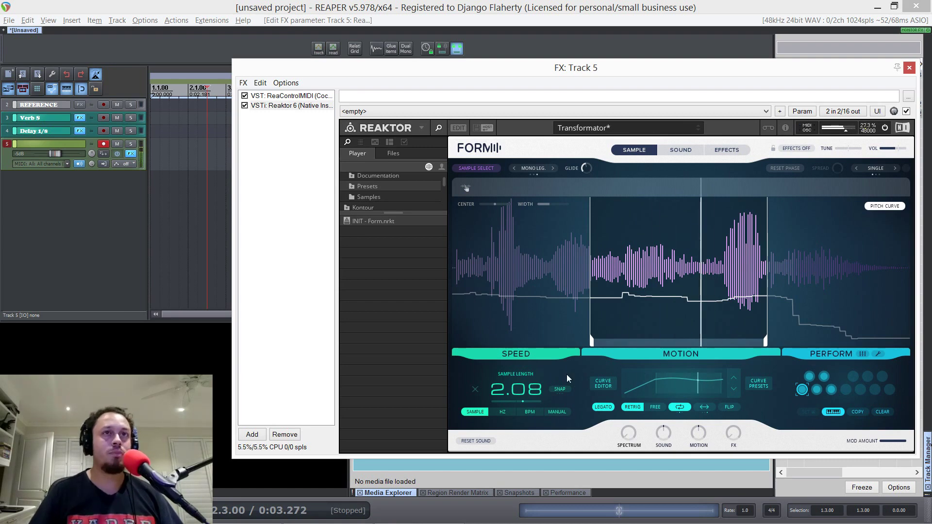
{"action": "left_click", "coordinate": [528, 395], "text": "ctrl"}
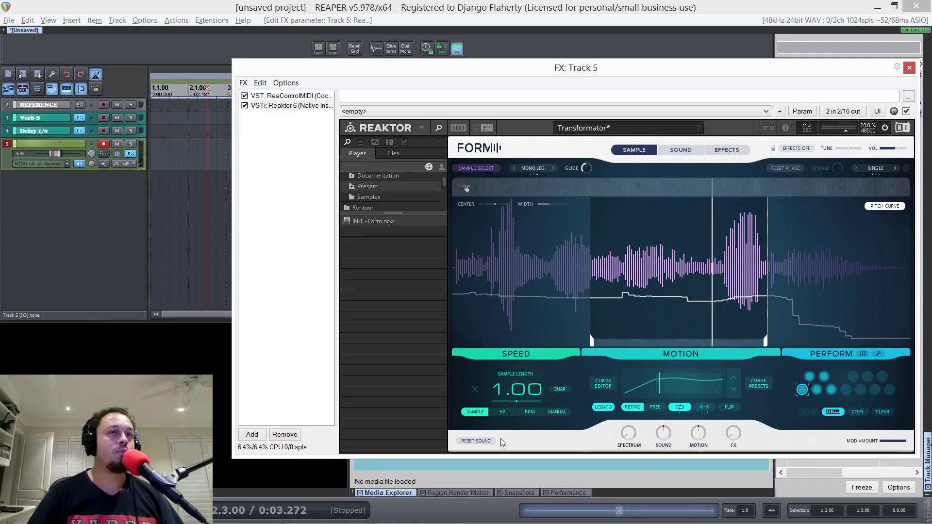
{"action": "left_click", "coordinate": [511, 412]}
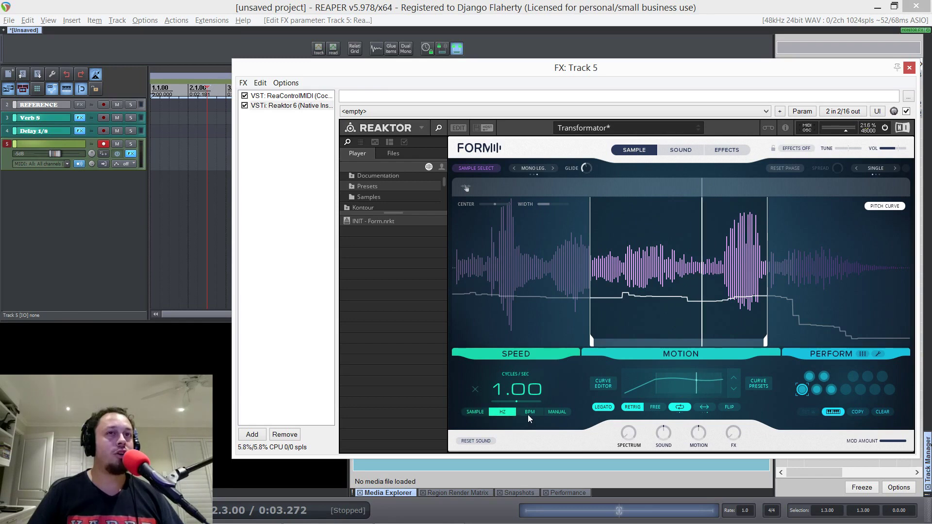
{"action": "left_click", "coordinate": [529, 412]}
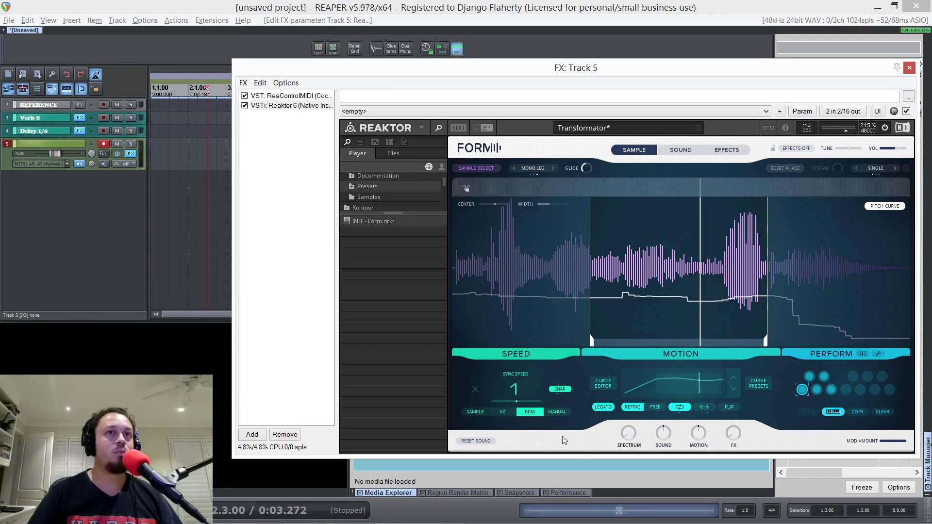
{"action": "left_click", "coordinate": [562, 415]}
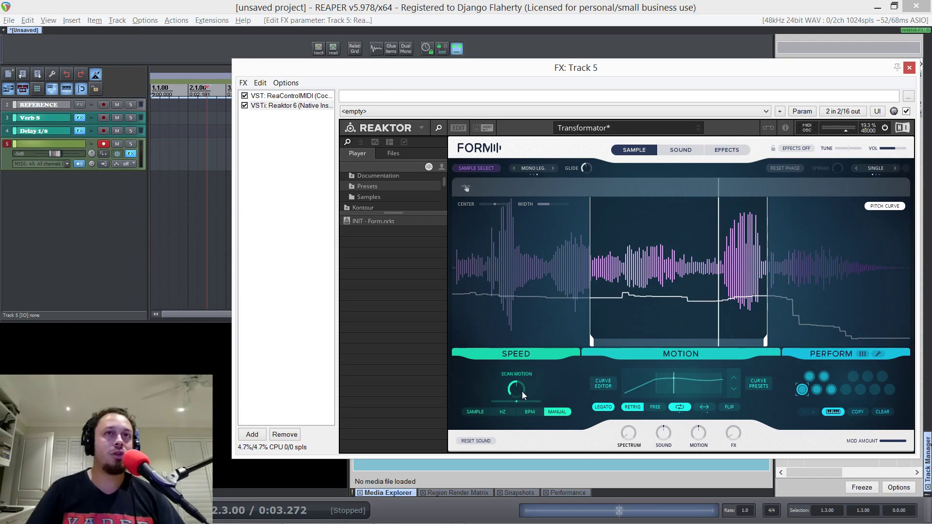
{"action": "mouse_move", "coordinate": [522, 394]}
{"action": "left_mouse_down"}
{"action": "mouse_move", "coordinate": [506, 474]}
{"action": "mouse_move", "coordinate": [536, 340]}
{"action": "mouse_move", "coordinate": [516, 494]}
{"action": "mouse_move", "coordinate": [542, 378]}
{"action": "mouse_move", "coordinate": [523, 490]}
{"action": "mouse_move", "coordinate": [525, 465]}
{"action": "mouse_move", "coordinate": [506, 499]}
{"action": "left_mouse_up"}
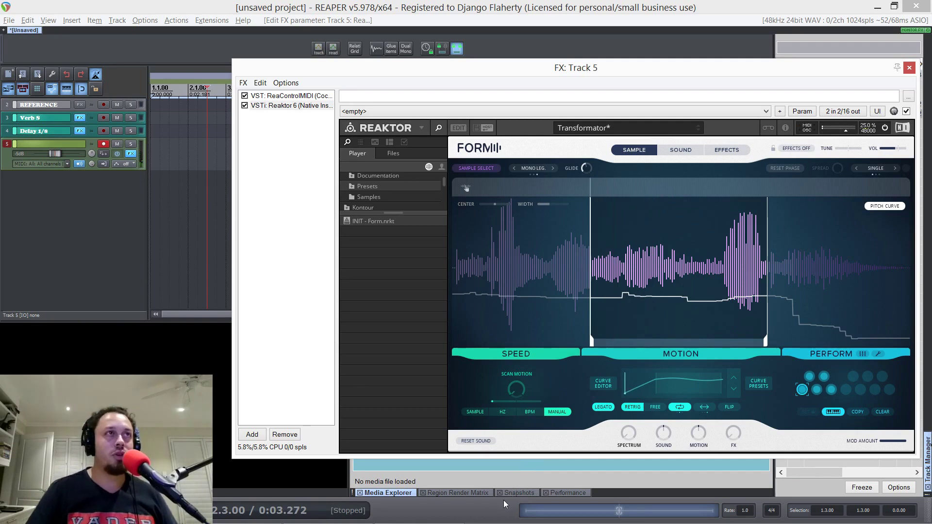
Switch Form's speed to Hz at 1.00 cycles per second and bring up the Sound page
{"action": "left_click", "coordinate": [502, 413]}
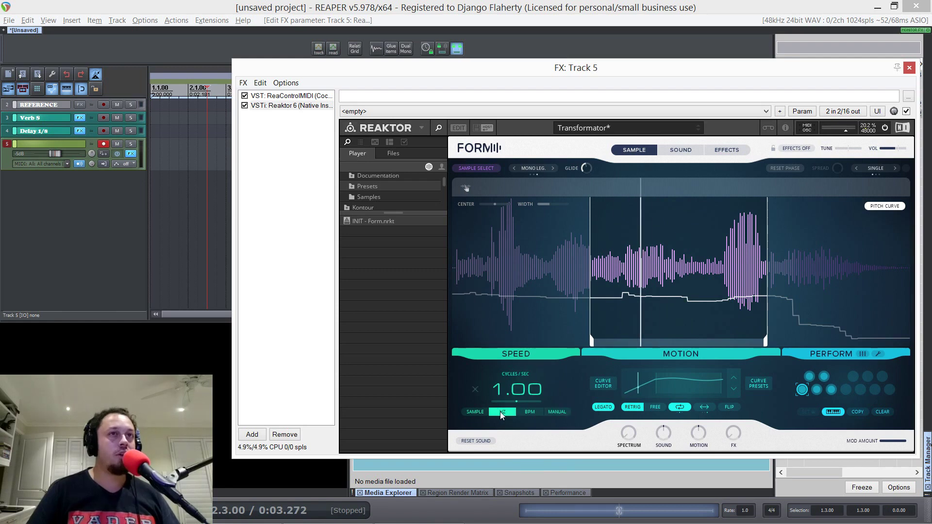
{"action": "left_click", "coordinate": [676, 148]}
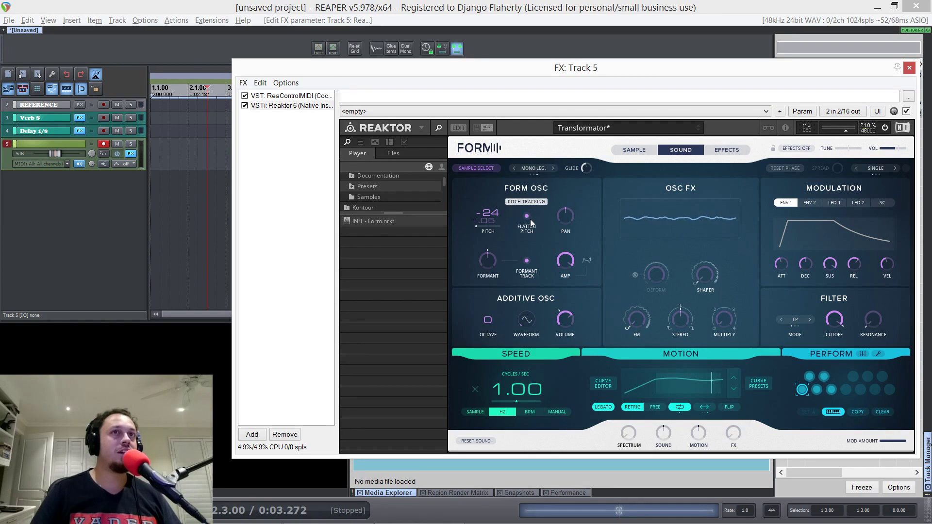
{"action": "scroll", "coordinate": [365, 191], "scroll_direction": "up", "scroll_amount": 1}
{"action": "left_click_drag", "start_coordinate": [390, 213], "coordinate": [394, 347]}
Load the INIT - Form preset from Form's Presets folder and open the Sample Select page
{"action": "left_click", "coordinate": [364, 178]}
{"action": "left_click", "coordinate": [368, 199]}
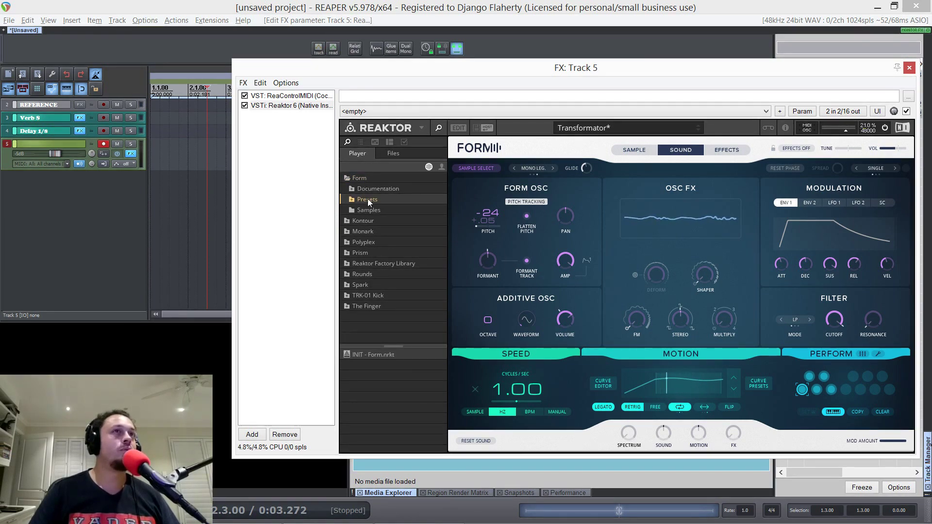
{"action": "double_click", "coordinate": [371, 354]}
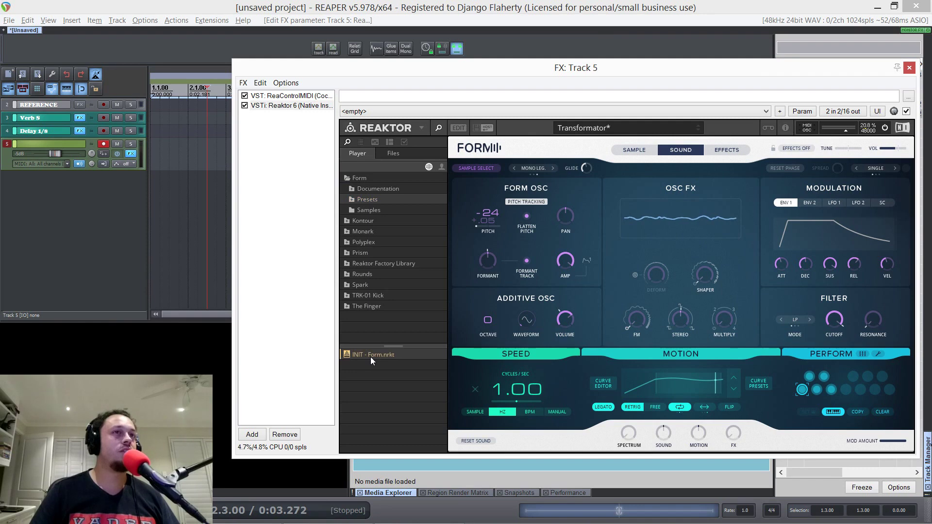
{"action": "double_click", "coordinate": [363, 200]}
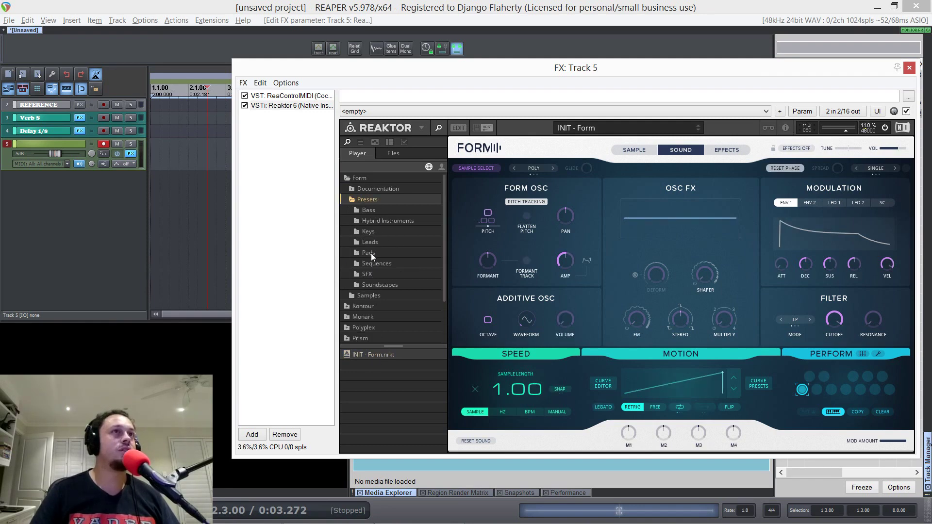
{"action": "left_click", "coordinate": [368, 221]}
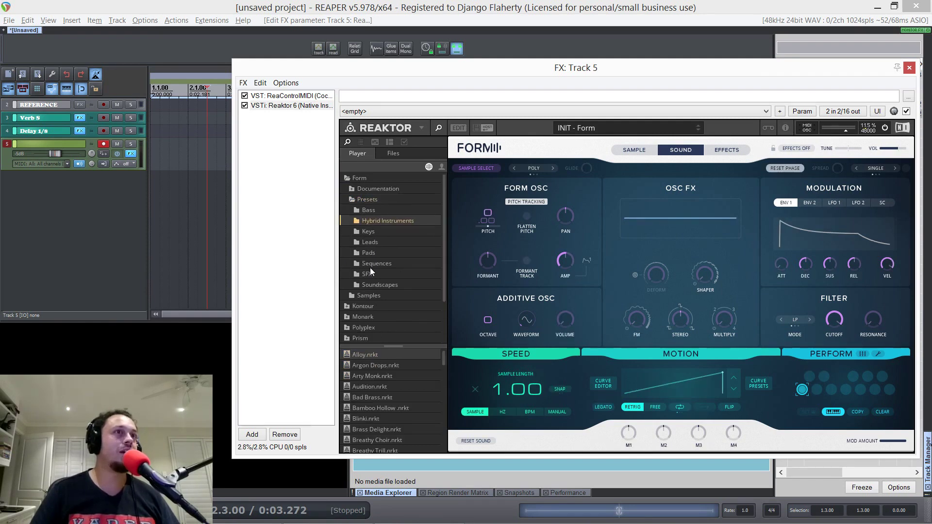
{"action": "left_click", "coordinate": [368, 199]}
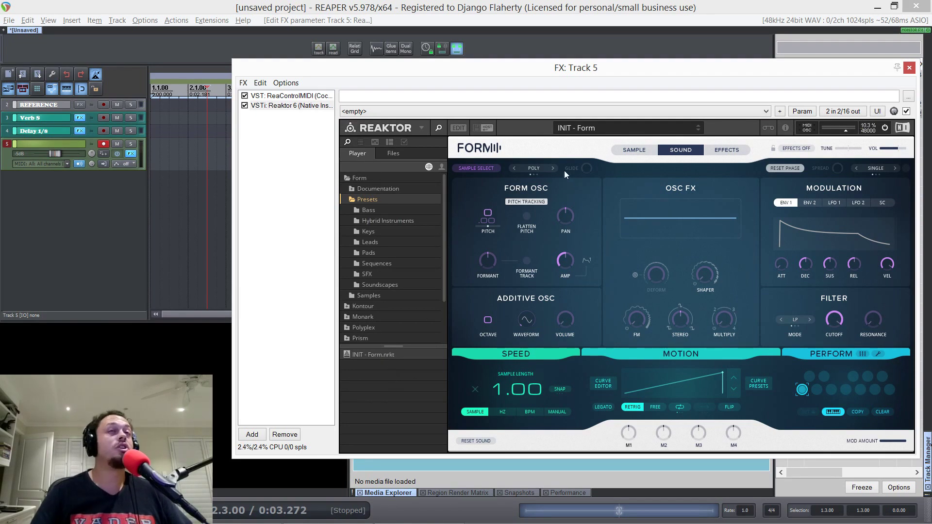
{"action": "left_click", "coordinate": [482, 169]}
{"action": "left_click_drag", "start_coordinate": [672, 71], "coordinate": [174, 133]}
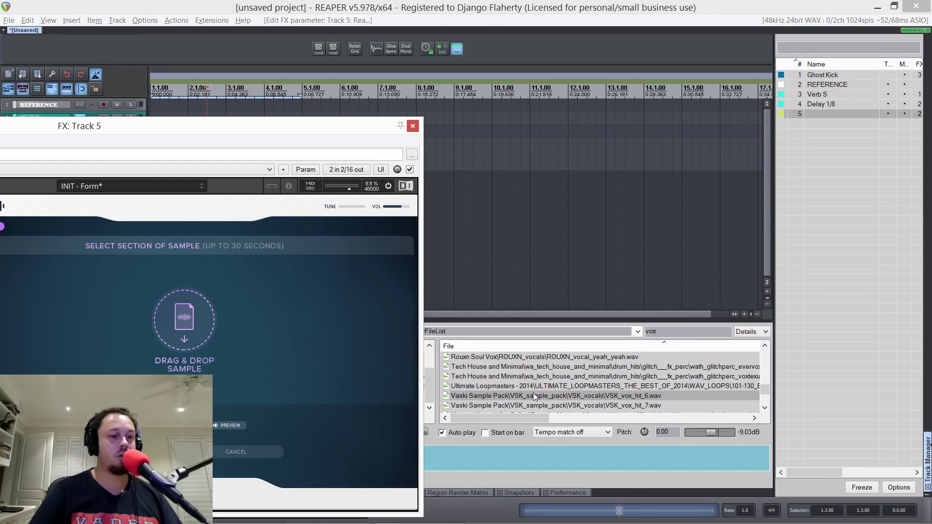
Preview the glitch percussion and the Rouxn yeah_yeah, searchin_for_a_reason and oooaaah vocal files
{"action": "scroll", "coordinate": [655, 360], "scroll_direction": "up", "scroll_amount": 1}
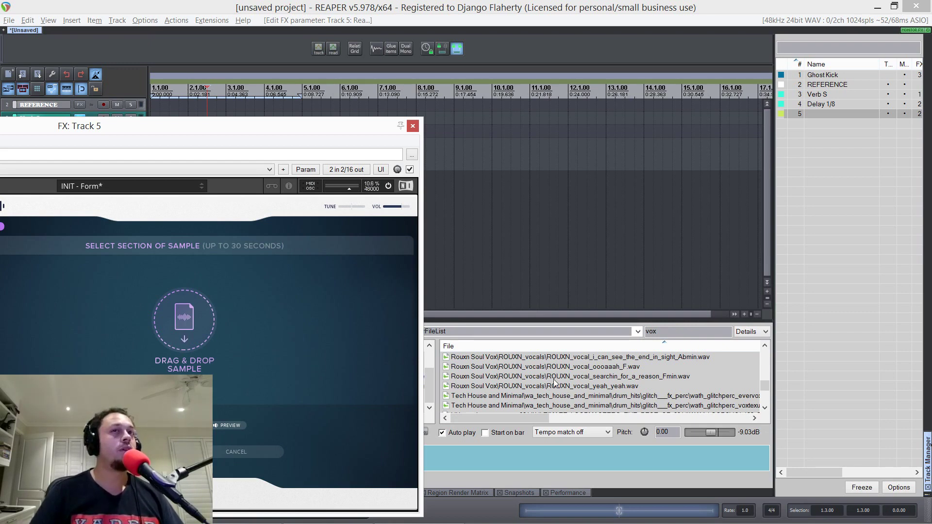
{"action": "left_click", "coordinate": [550, 395]}
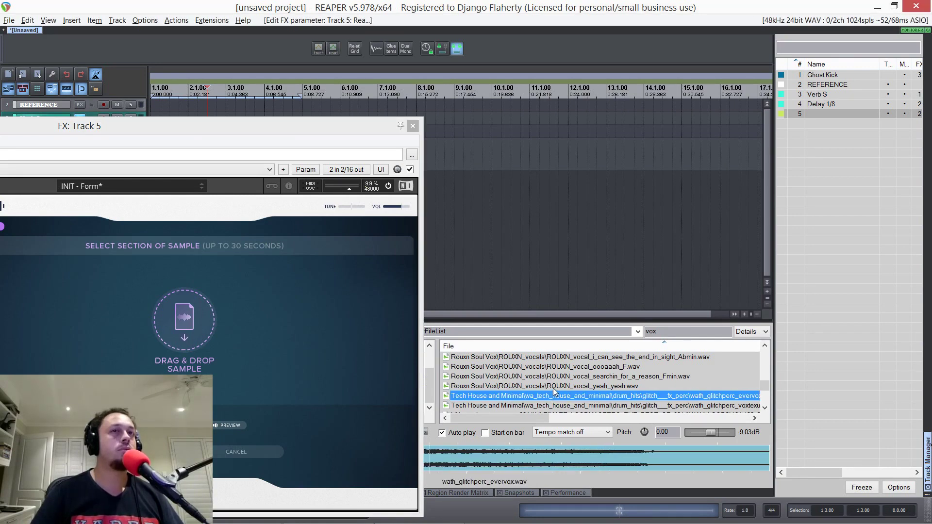
{"action": "left_click", "coordinate": [553, 386]}
{"action": "left_click", "coordinate": [577, 377]}
{"action": "left_click", "coordinate": [588, 368]}
Drag ROUXN_vocal_yeah_yeah.wav into Form's sample slot and make a first trim of the selection
{"action": "left_click", "coordinate": [589, 386]}
{"action": "left_click_drag", "start_coordinate": [588, 386], "coordinate": [153, 360]}
{"action": "left_click_drag", "start_coordinate": [173, 127], "coordinate": [507, 88]}
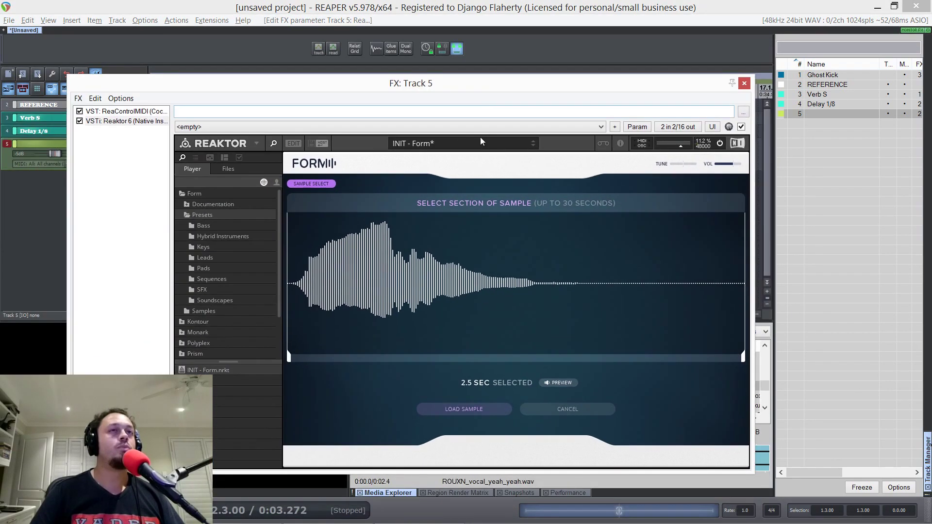
{"action": "left_click", "coordinate": [555, 387]}
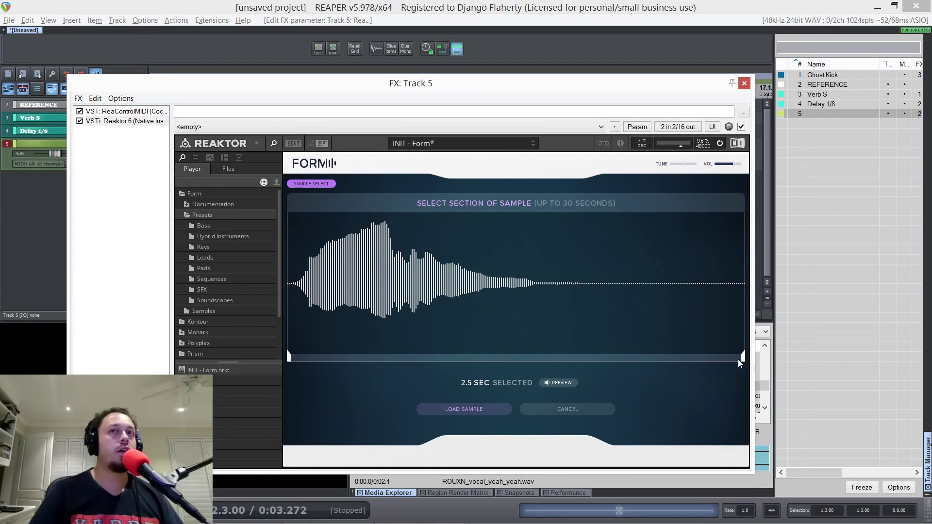
{"action": "left_click_drag", "start_coordinate": [742, 360], "coordinate": [561, 360]}
{"action": "left_click_drag", "start_coordinate": [290, 358], "coordinate": [365, 360]}
{"action": "left_click", "coordinate": [468, 165]}
{"action": "left_click", "coordinate": [313, 184]}
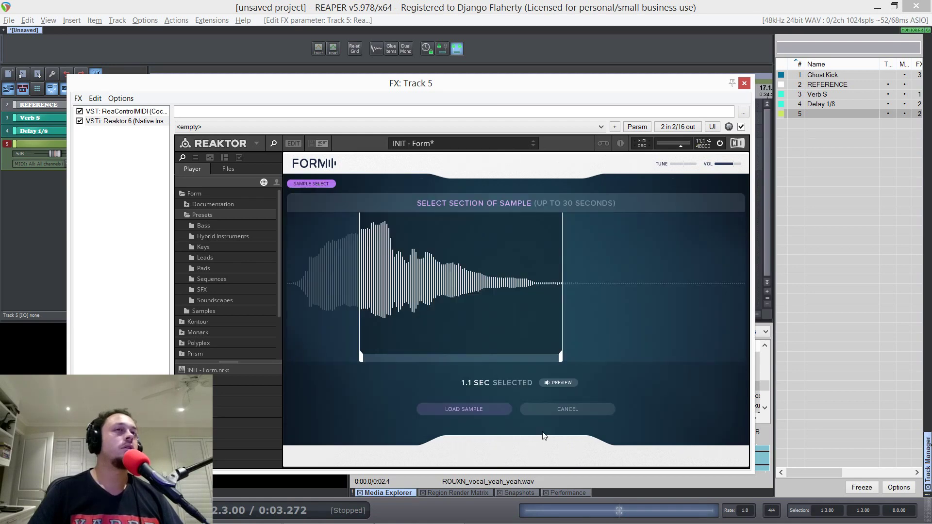
Audition 1.1, 1.4 and 0.9-second selections, then load the 0.9-second section as Form's sample
{"action": "left_click", "coordinate": [571, 387]}
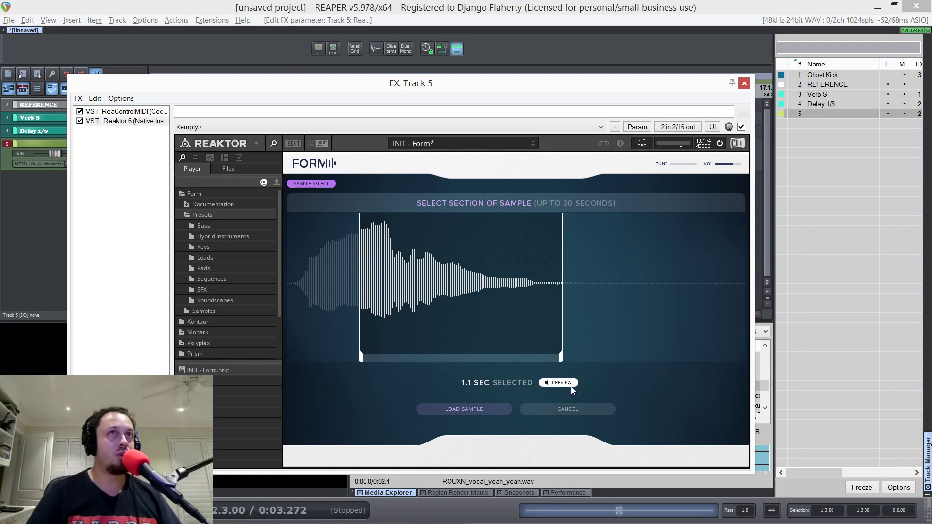
{"action": "left_click_drag", "start_coordinate": [360, 358], "coordinate": [307, 358]}
{"action": "left_click", "coordinate": [569, 384]}
{"action": "left_click_drag", "start_coordinate": [307, 359], "coordinate": [398, 359]}
{"action": "left_click", "coordinate": [547, 385]}
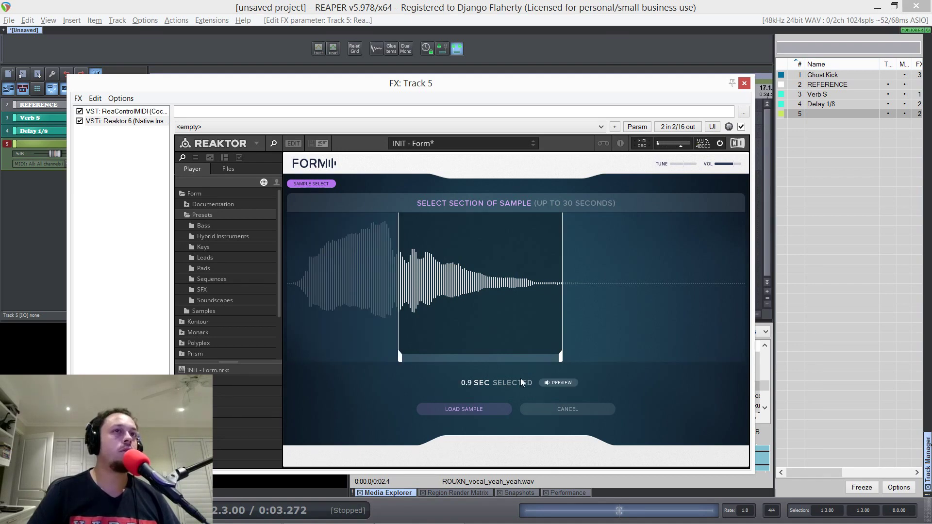
{"action": "left_click_drag", "start_coordinate": [401, 359], "coordinate": [404, 359]}
{"action": "left_click", "coordinate": [561, 383]}
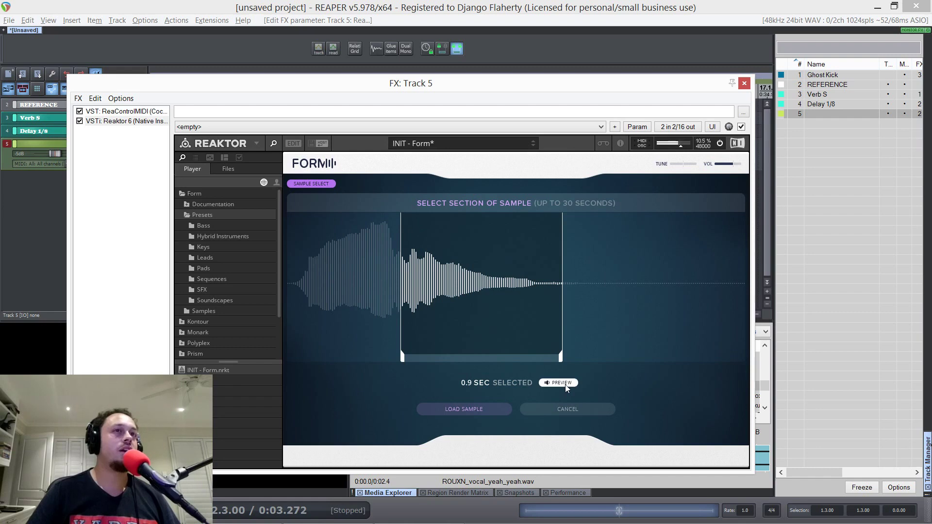
{"action": "left_click", "coordinate": [434, 408]}
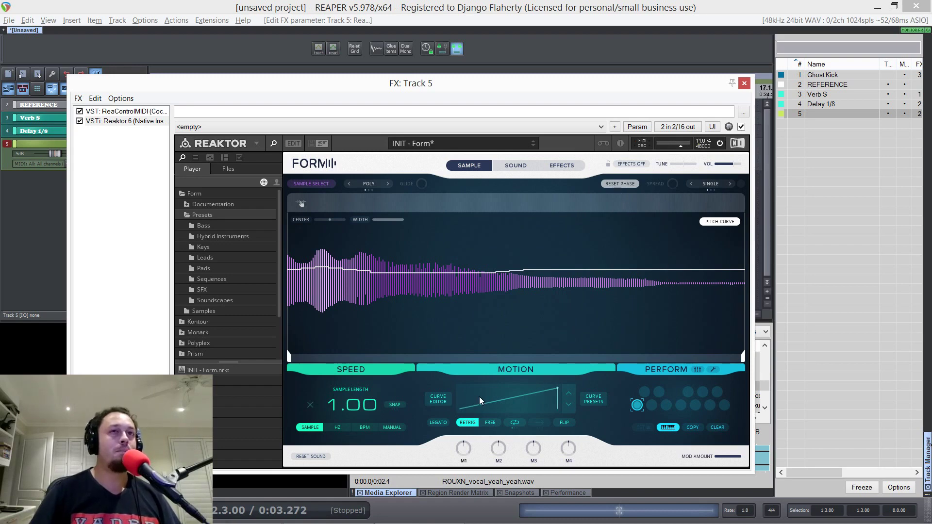
Open the Curve Editor on Form's Sample page
{"action": "left_click", "coordinate": [444, 403]}
Lower the curve's top, insert a second ramp, and shorten the curve length to 0.89
{"action": "left_click_drag", "start_coordinate": [496, 224], "coordinate": [494, 245]}
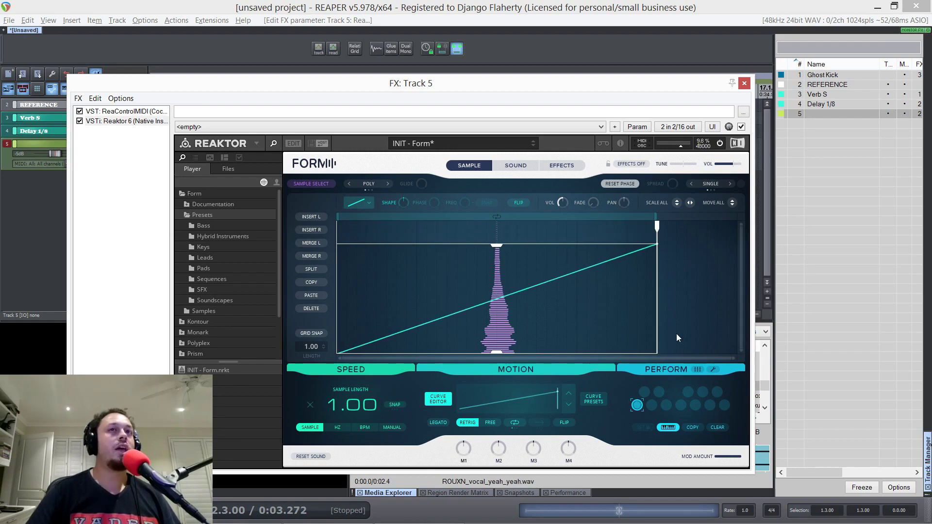
{"action": "left_click", "coordinate": [317, 231]}
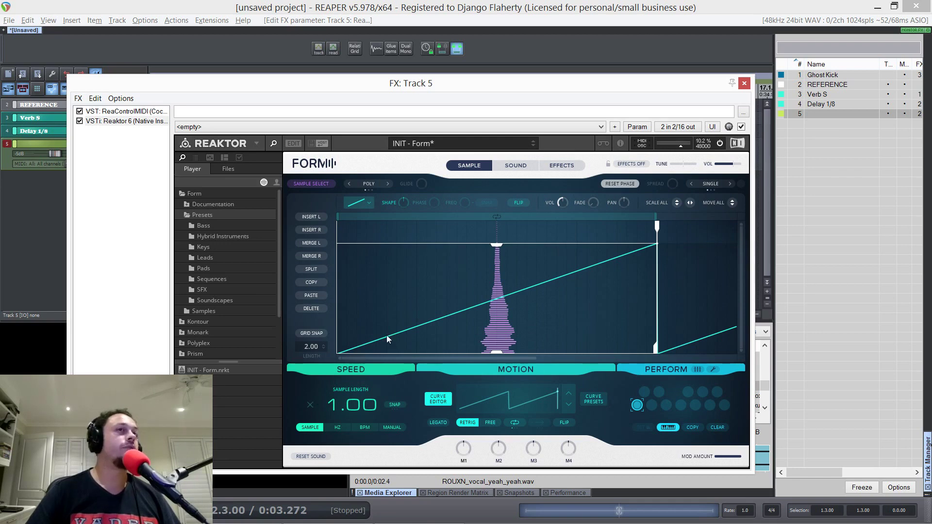
{"action": "mouse_move", "coordinate": [314, 349]}
{"action": "left_mouse_down"}
{"action": "mouse_move", "coordinate": [313, 357]}
{"action": "mouse_move", "coordinate": [316, 327]}
{"action": "mouse_move", "coordinate": [318, 393]}
{"action": "left_mouse_up"}
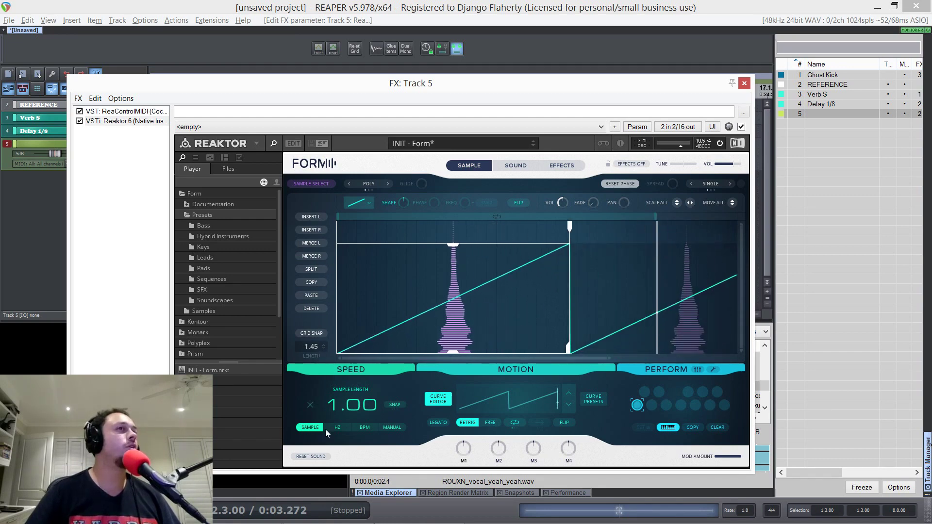
{"action": "left_click_drag", "start_coordinate": [308, 347], "coordinate": [311, 418]}
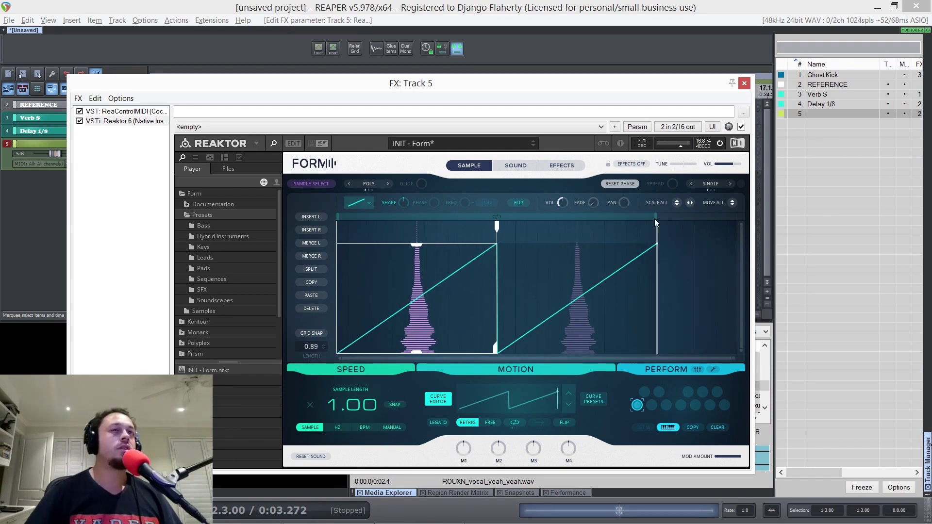
Bend the second ramp into a curve and test Flip on and off
{"action": "mouse_move", "coordinate": [403, 201]}
{"action": "left_mouse_down"}
{"action": "mouse_move", "coordinate": [410, 186]}
{"action": "mouse_move", "coordinate": [398, 214]}
{"action": "left_mouse_up"}
{"action": "left_click", "coordinate": [358, 199]}
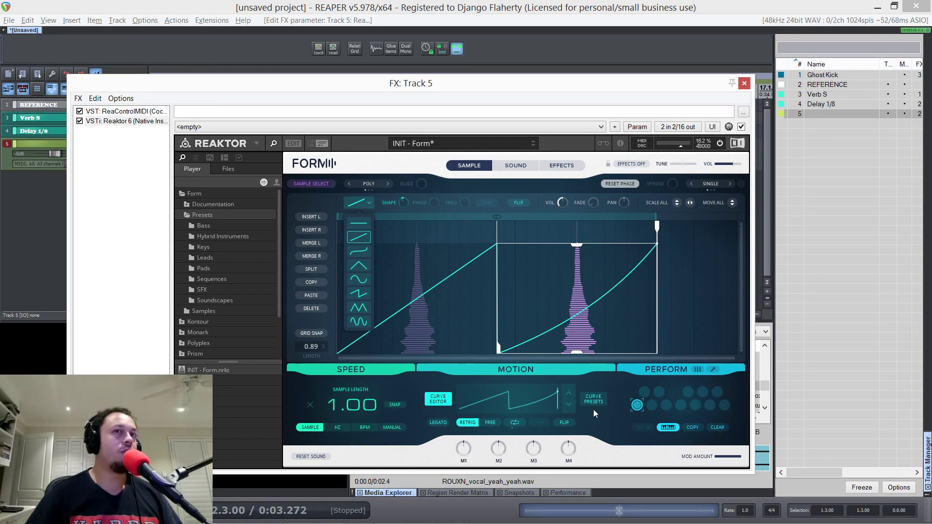
{"action": "left_click", "coordinate": [563, 423]}
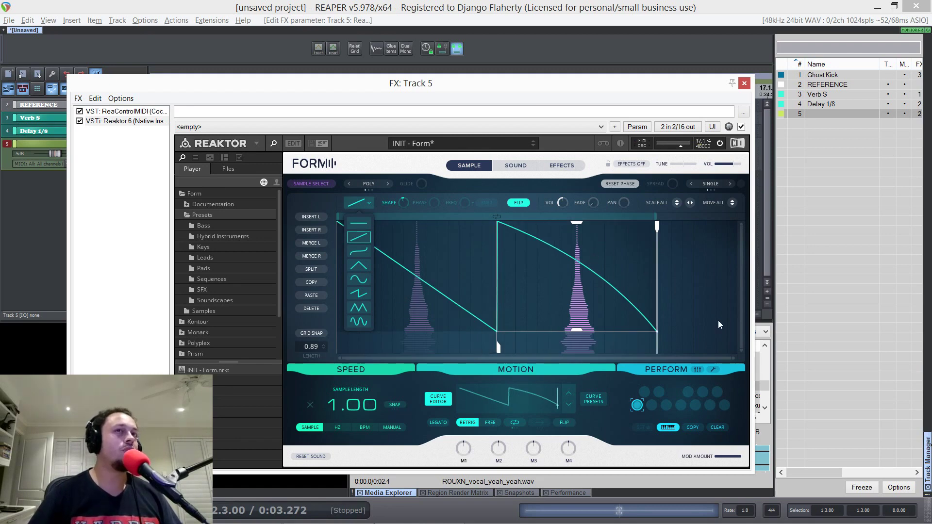
{"action": "left_click", "coordinate": [564, 423]}
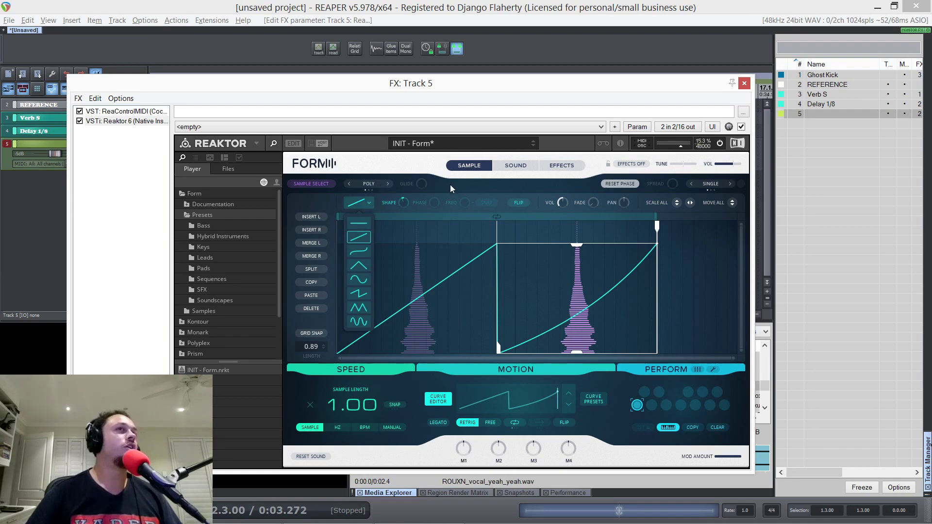
Try the S-curve and stepped curve presets, then pick the straight ramp and lower its top
{"action": "left_click", "coordinate": [600, 398]}
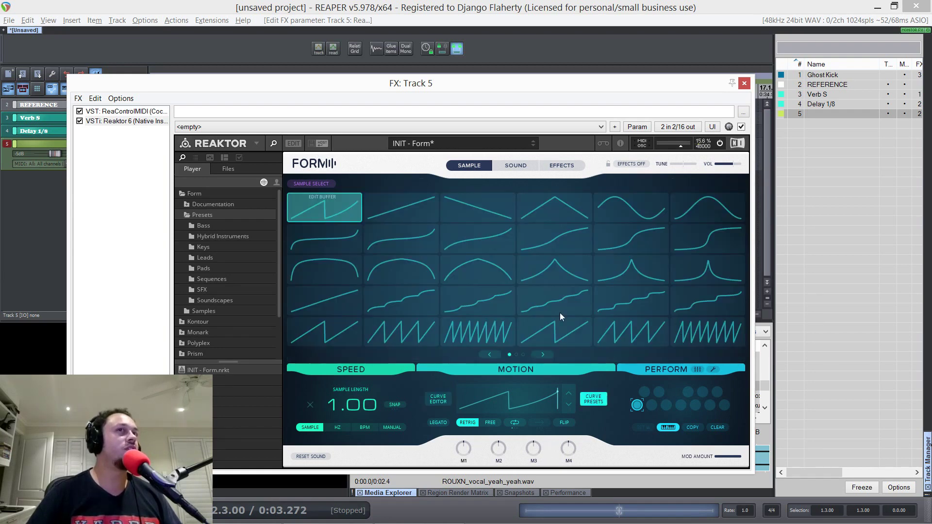
{"action": "left_click", "coordinate": [552, 240]}
{"action": "left_click", "coordinate": [441, 400]}
{"action": "left_click", "coordinate": [592, 402]}
{"action": "left_click", "coordinate": [481, 303]}
{"action": "left_click", "coordinate": [441, 400]}
{"action": "left_click", "coordinate": [600, 399]}
{"action": "left_click", "coordinate": [418, 307]}
{"action": "left_click", "coordinate": [404, 195]}
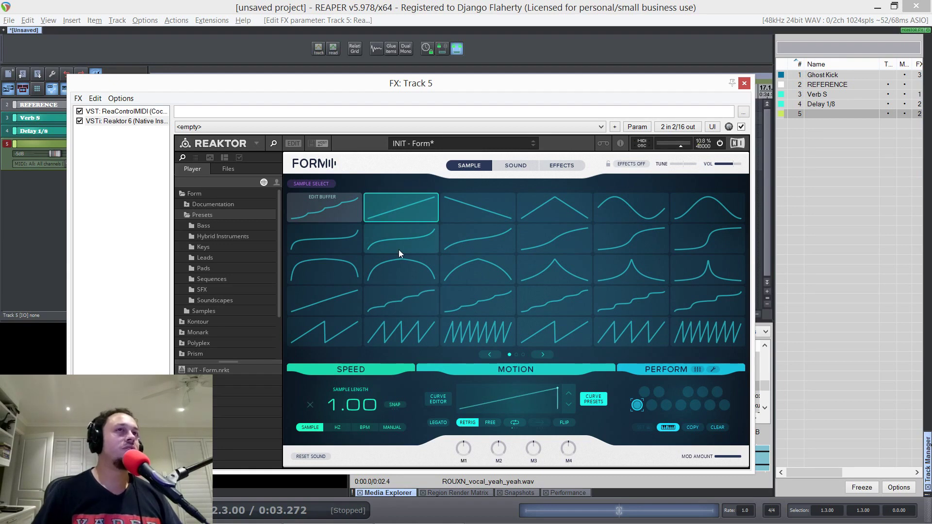
{"action": "left_click", "coordinate": [431, 402]}
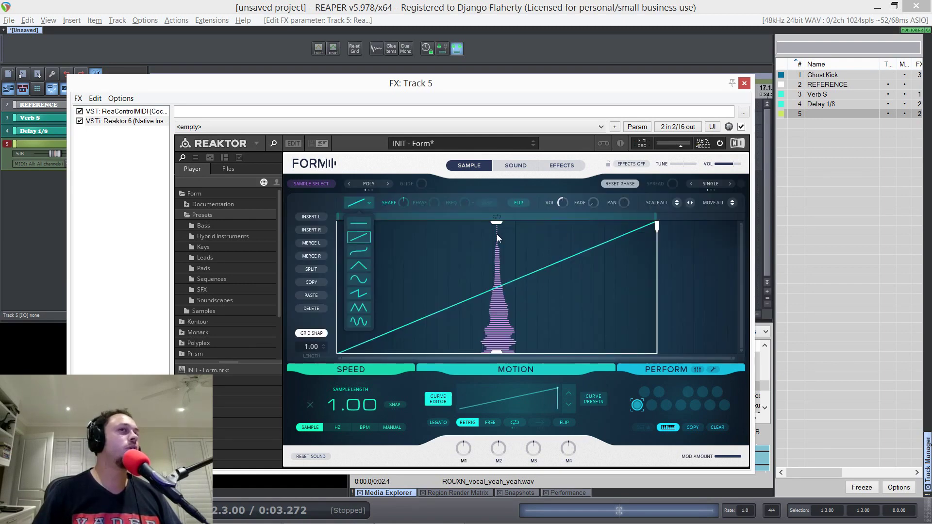
{"action": "left_click_drag", "start_coordinate": [497, 224], "coordinate": [498, 242]}
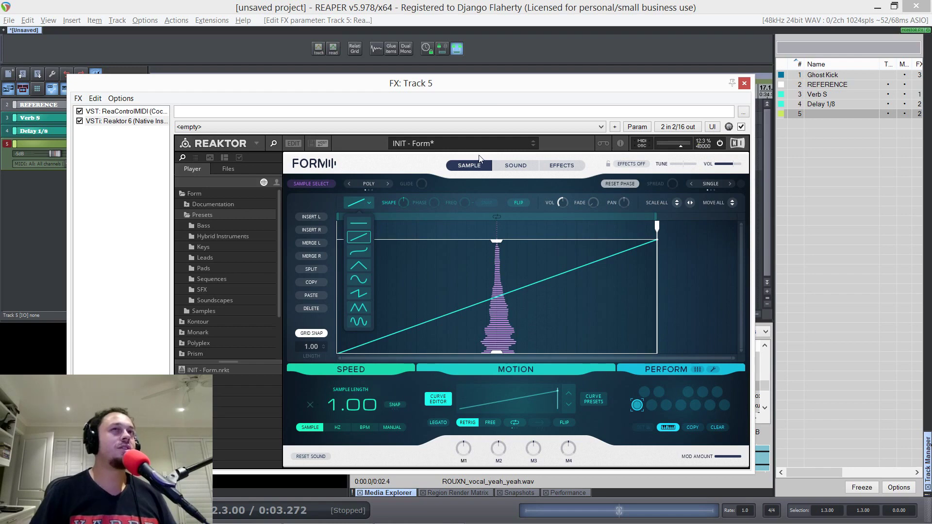
On Form's Sound page, enable Formant Track for the Form oscillator
{"action": "left_click", "coordinate": [511, 165]}
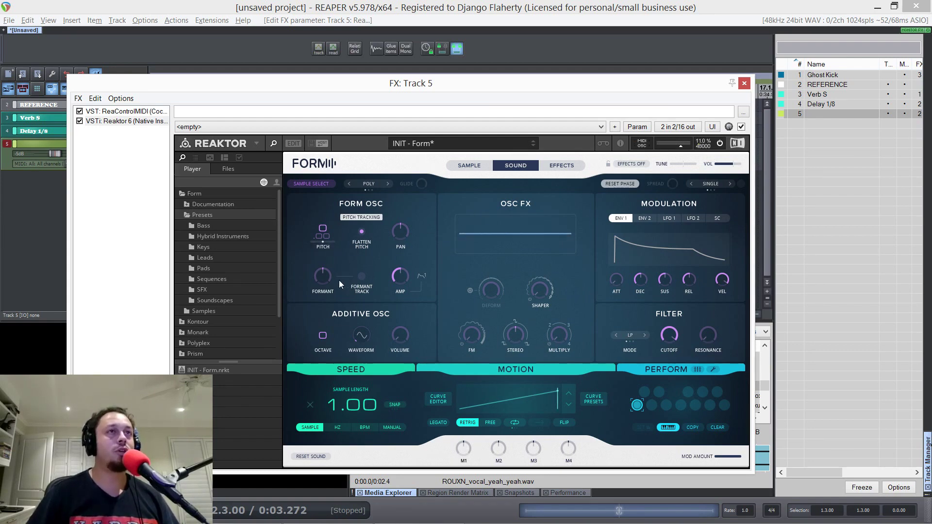
{"action": "left_click", "coordinate": [362, 277]}
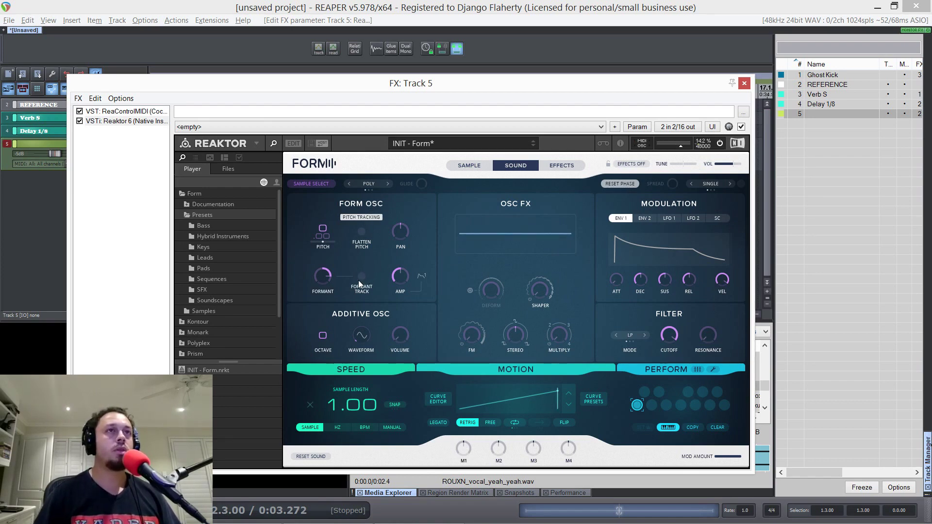
Toggle Flatten Pitch, then try the additive oscillator at lower and higher volume, one octave up
{"action": "left_click", "coordinate": [361, 233]}
{"action": "left_click", "coordinate": [361, 232]}
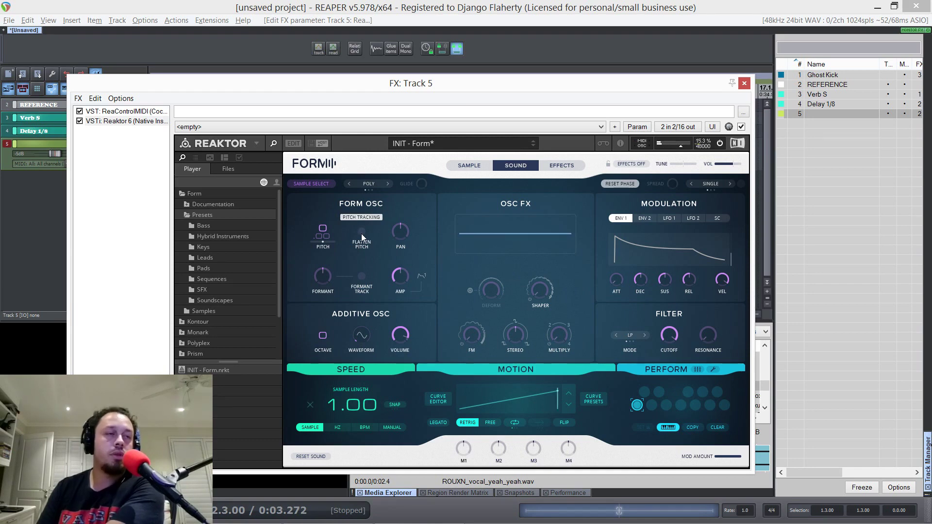
{"action": "left_click_drag", "start_coordinate": [395, 333], "coordinate": [406, 426]}
{"action": "left_click_drag", "start_coordinate": [328, 335], "coordinate": [324, 306]}
{"action": "left_click_drag", "start_coordinate": [397, 341], "coordinate": [418, 237]}
Adjust the additive oscillator octave around +24 and turn Flatten Pitch on
{"action": "scroll", "coordinate": [328, 337], "scroll_direction": "up", "scroll_amount": 1}
{"action": "left_click_drag", "start_coordinate": [339, 325], "coordinate": [339, 333]}
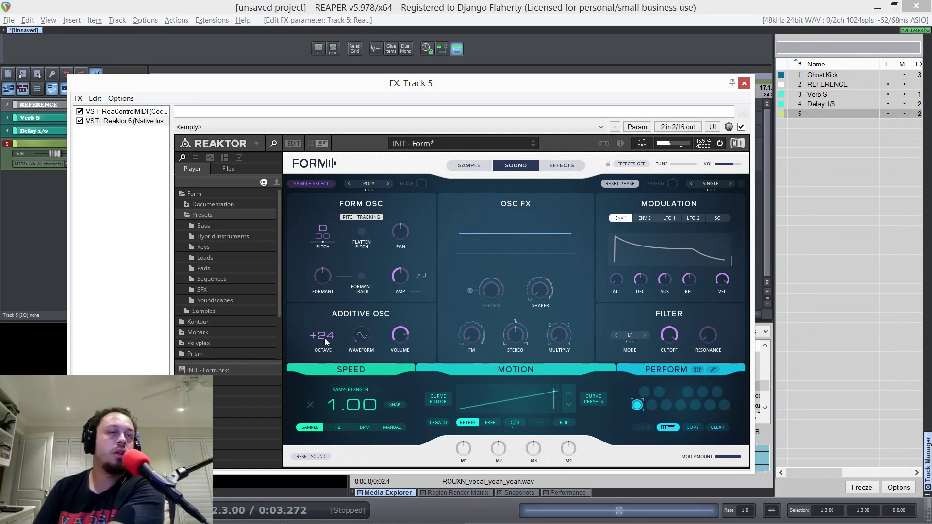
{"action": "mouse_move", "coordinate": [328, 348]}
{"action": "left_mouse_down"}
{"action": "mouse_move", "coordinate": [333, 340]}
{"action": "mouse_move", "coordinate": [333, 352]}
{"action": "left_mouse_up"}
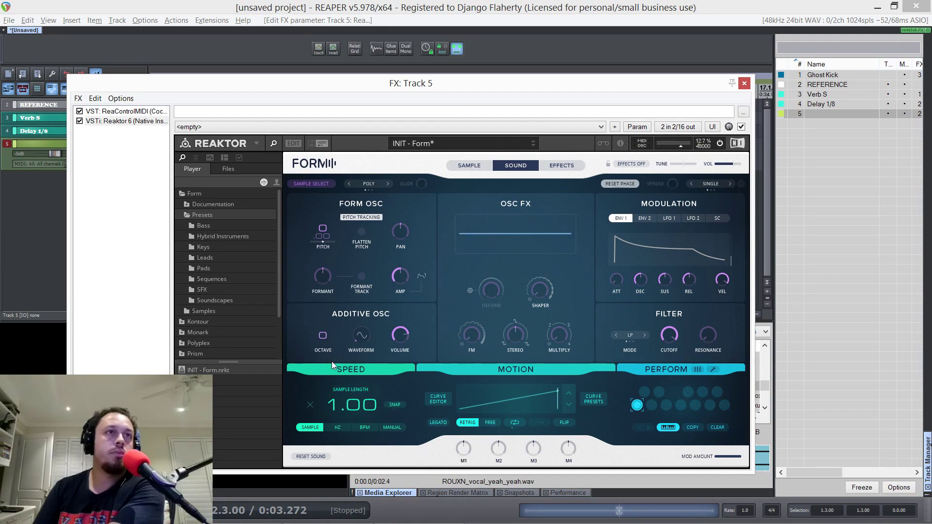
{"action": "left_click", "coordinate": [361, 232]}
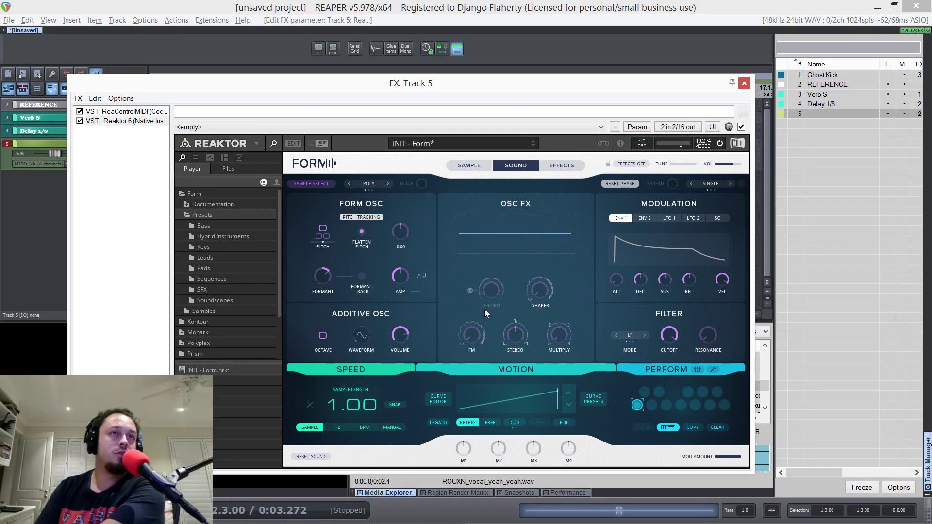
Add 347 Hz FM, silence the additive oscillator, and try the shaper at 0.92 before zeroing it
{"action": "left_click_drag", "start_coordinate": [473, 337], "coordinate": [486, 262]}
{"action": "left_click_drag", "start_coordinate": [400, 336], "coordinate": [433, 494]}
{"action": "left_click_drag", "start_coordinate": [473, 340], "coordinate": [474, 325]}
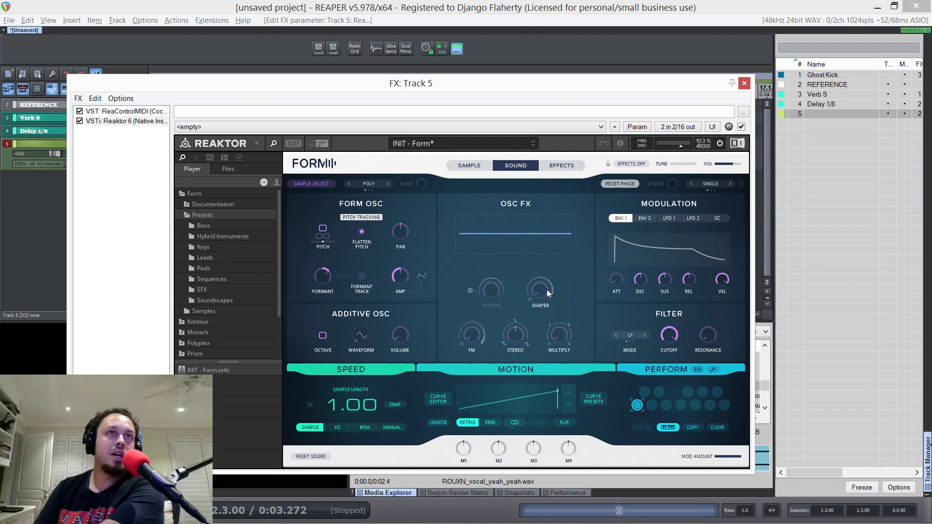
{"action": "left_click_drag", "start_coordinate": [542, 290], "coordinate": [544, 179]}
{"action": "left_click_drag", "start_coordinate": [537, 290], "coordinate": [549, 479]}
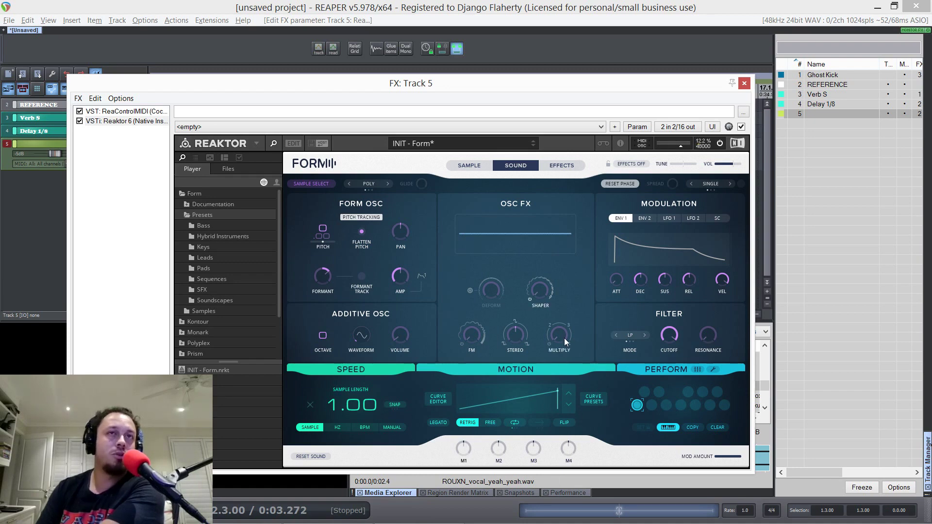
Raise multiply to 3.20, lower formant, set FM to 107 Hz, keeping Flatten Pitch on
{"action": "left_click_drag", "start_coordinate": [561, 336], "coordinate": [564, 277]}
{"action": "mouse_move", "coordinate": [316, 284]}
{"action": "left_mouse_down"}
{"action": "mouse_move", "coordinate": [317, 293]}
{"action": "mouse_move", "coordinate": [324, 280]}
{"action": "left_mouse_up"}
{"action": "mouse_move", "coordinate": [567, 346]}
{"action": "left_click_drag", "start_coordinate": [567, 345], "coordinate": [563, 307]}
{"action": "mouse_move", "coordinate": [484, 334]}
{"action": "left_mouse_down"}
{"action": "mouse_move", "coordinate": [472, 298]}
{"action": "mouse_move", "coordinate": [477, 235]}
{"action": "mouse_move", "coordinate": [465, 278]}
{"action": "left_mouse_up"}
{"action": "left_click", "coordinate": [362, 233]}
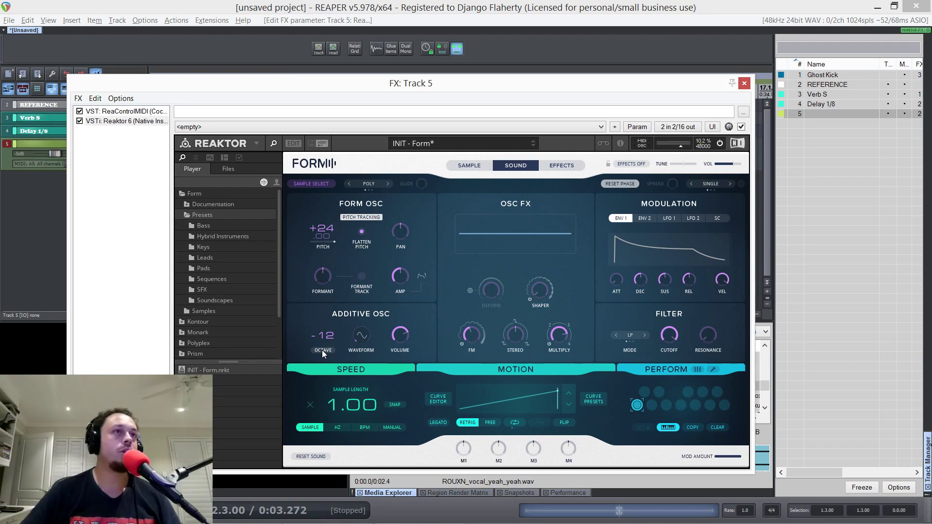
Lower the Form oscillator pitch from +20 to +8
{"action": "left_click_drag", "start_coordinate": [327, 255], "coordinate": [324, 345]}
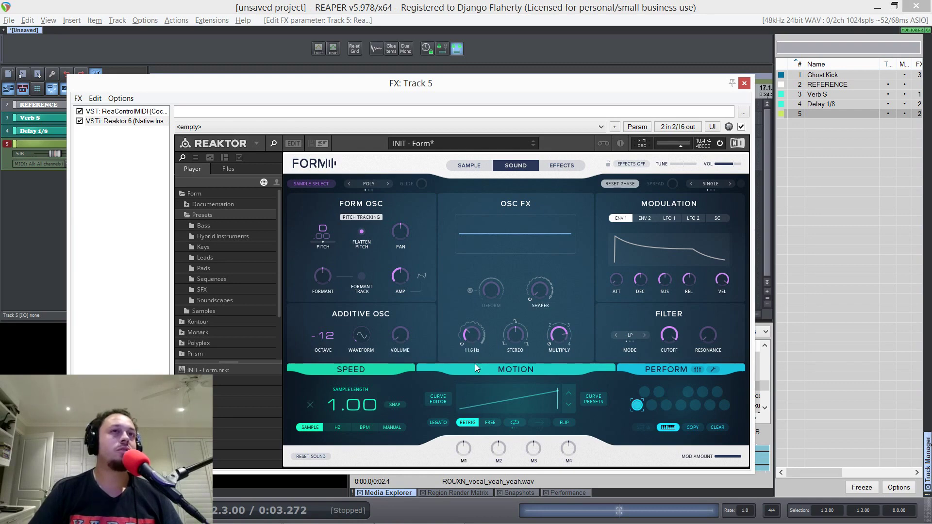
Lengthen the envelope release, enable Formant Track, raise FM, and push the additive octave to +40
{"action": "mouse_move", "coordinate": [683, 296]}
{"action": "left_click_drag", "start_coordinate": [689, 279], "coordinate": [700, 251]}
{"action": "left_click", "coordinate": [362, 277]}
{"action": "left_click_drag", "start_coordinate": [481, 339], "coordinate": [487, 278]}
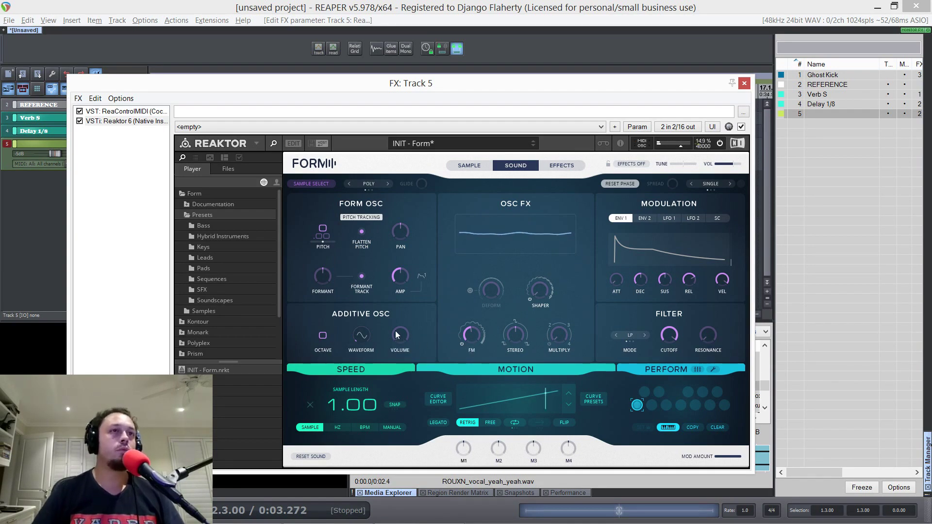
{"action": "left_click_drag", "start_coordinate": [324, 339], "coordinate": [324, 327]}
{"action": "scroll", "coordinate": [331, 332], "scroll_direction": "up", "scroll_amount": 3}
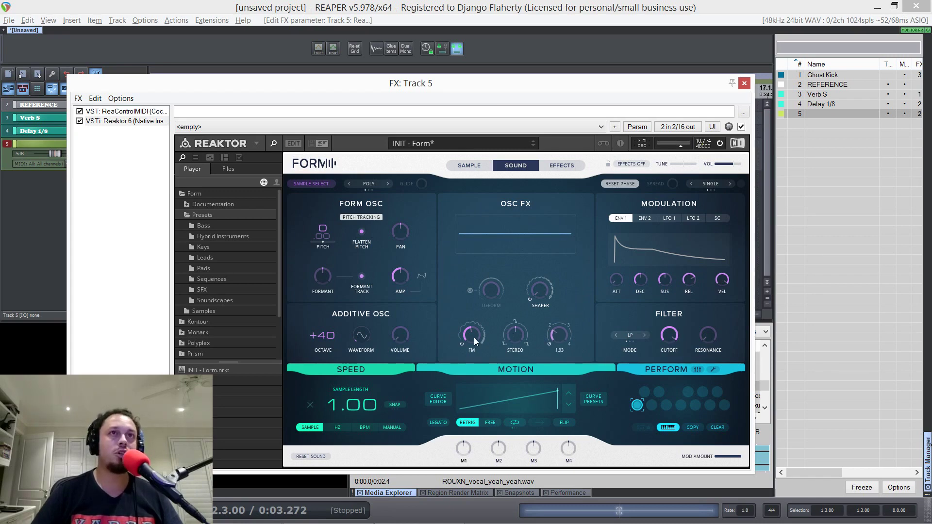
{"action": "left_click_drag", "start_coordinate": [493, 492], "coordinate": [518, 379]}
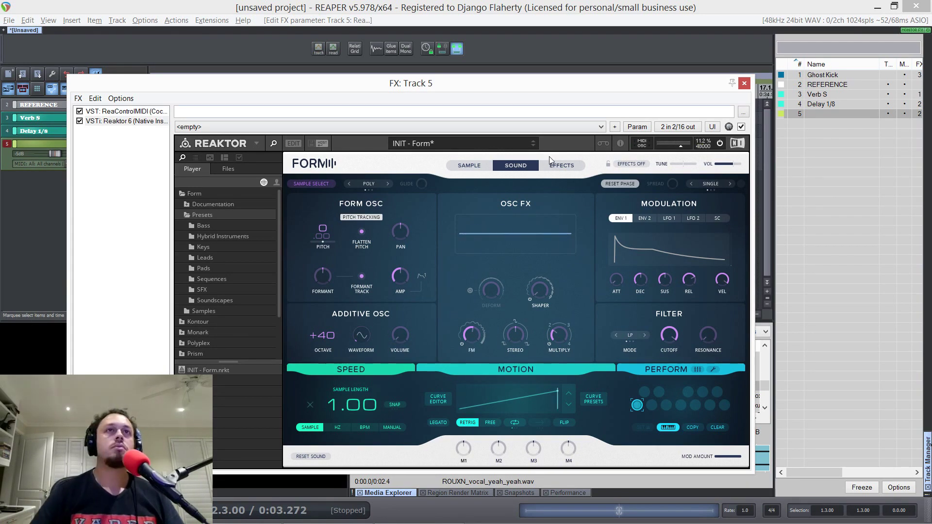
Show Form's Effects page and reposition the plugin window to reveal the browser
{"action": "left_click", "coordinate": [563, 165]}
{"action": "left_click_drag", "start_coordinate": [410, 83], "coordinate": [123, 61]}
{"action": "left_click", "coordinate": [627, 386]}
{"action": "left_click_drag", "start_coordinate": [294, 59], "coordinate": [512, 94]}
Turn on Form's Reverb and raise its size from Small to Large
{"action": "left_click", "coordinate": [583, 310]}
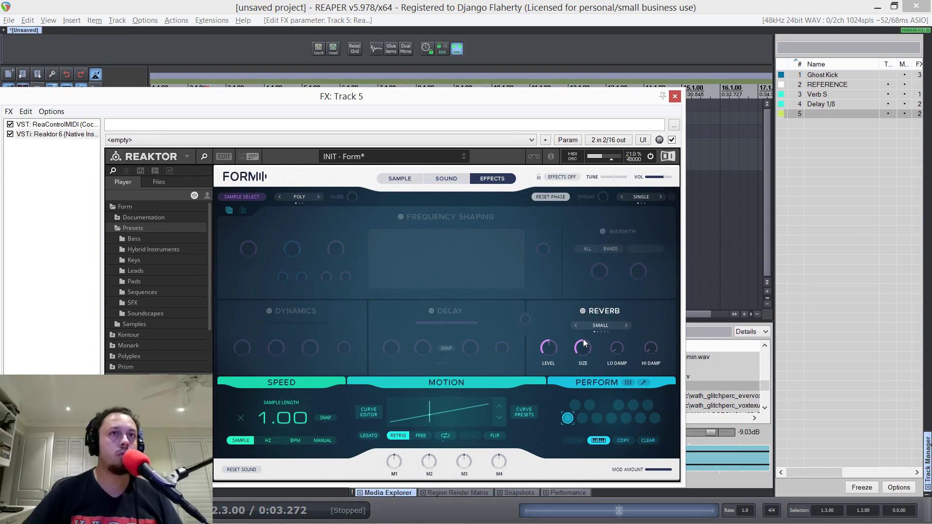
{"action": "left_click_drag", "start_coordinate": [589, 350], "coordinate": [601, 324]}
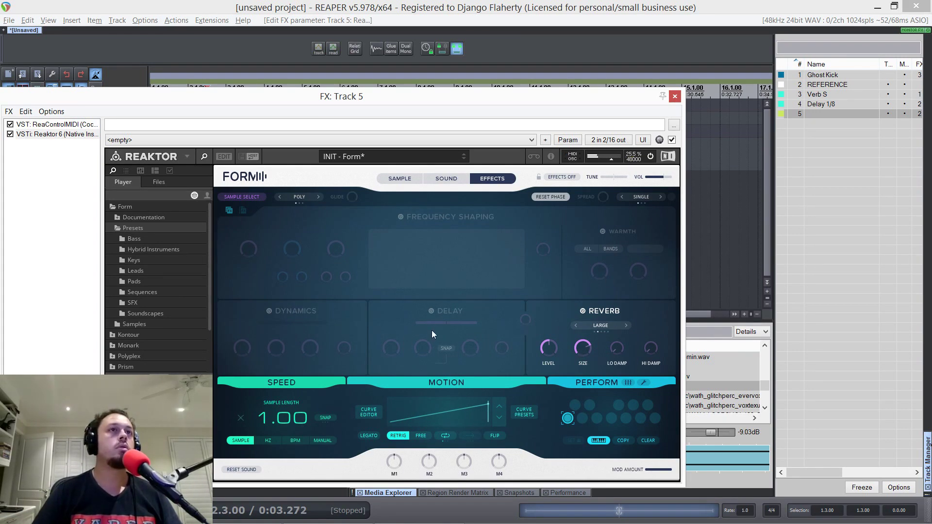
Back on the Sound page, set the envelope release to 1.79 s and glance at the sample waveform
{"action": "left_click", "coordinate": [441, 180]}
{"action": "left_click_drag", "start_coordinate": [619, 295], "coordinate": [625, 286]}
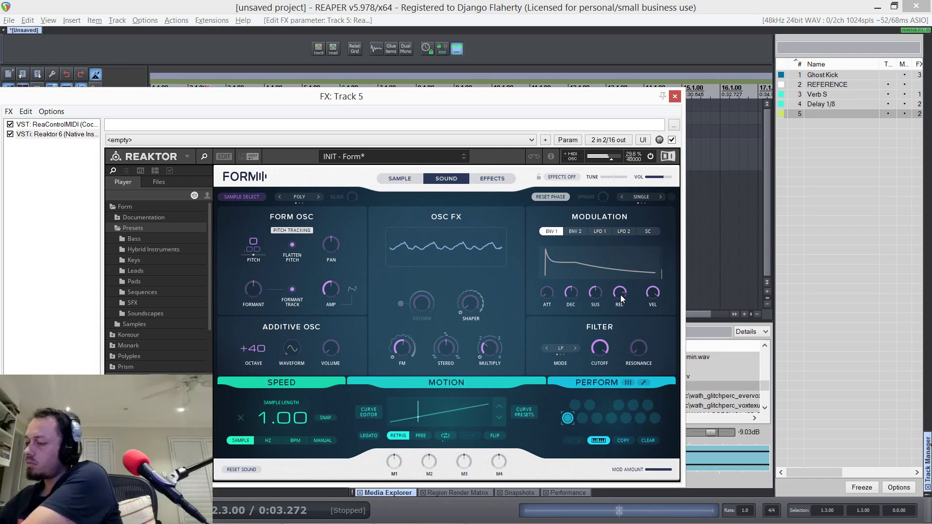
{"action": "left_click", "coordinate": [408, 182]}
{"action": "left_click", "coordinate": [448, 182]}
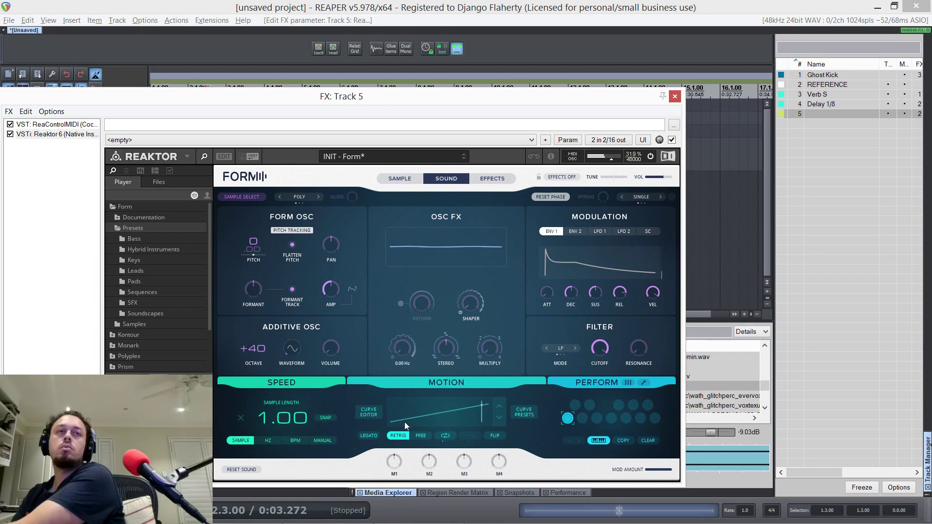
Try multiply amounts of 1.49 and higher, ending at 2.39
{"action": "mouse_move", "coordinate": [489, 348]}
{"action": "left_mouse_down"}
{"action": "mouse_move", "coordinate": [493, 328]}
{"action": "mouse_move", "coordinate": [492, 358]}
{"action": "left_mouse_up"}
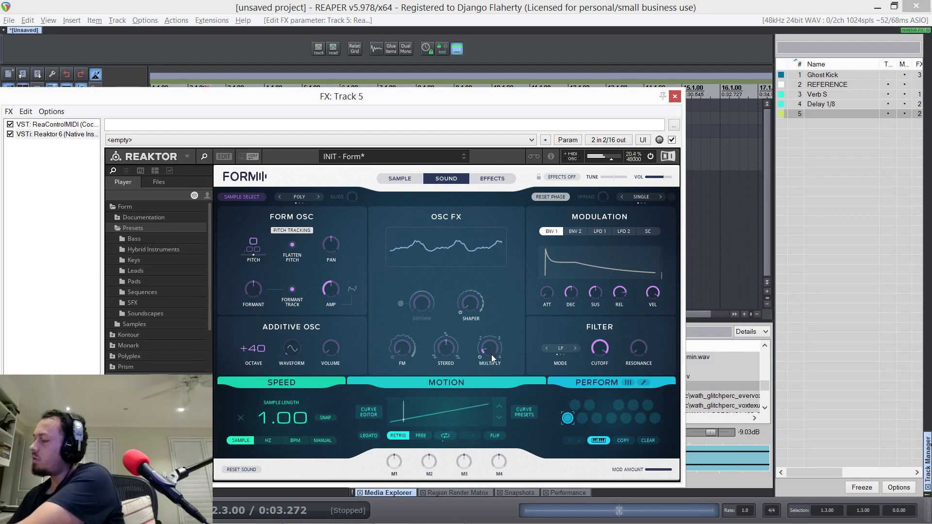
{"action": "left_click_drag", "start_coordinate": [492, 358], "coordinate": [496, 339]}
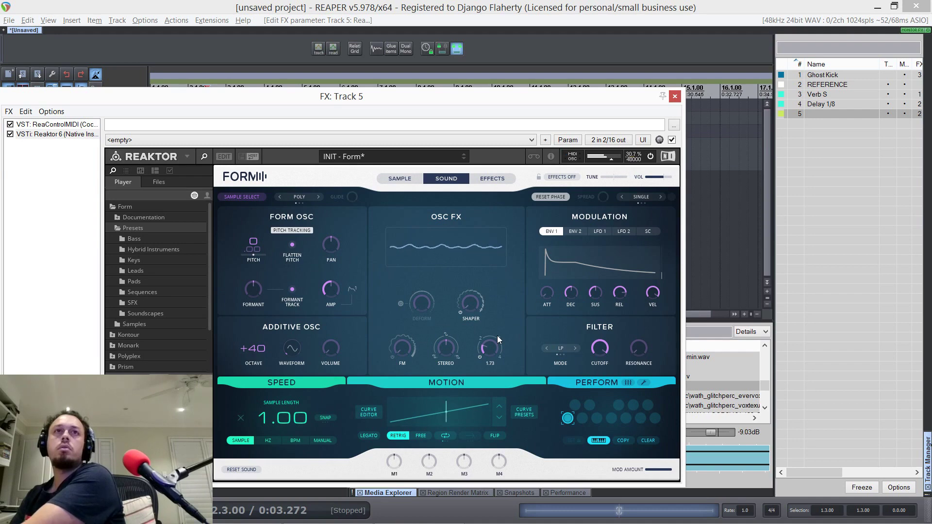
{"action": "left_click_drag", "start_coordinate": [497, 336], "coordinate": [499, 307]}
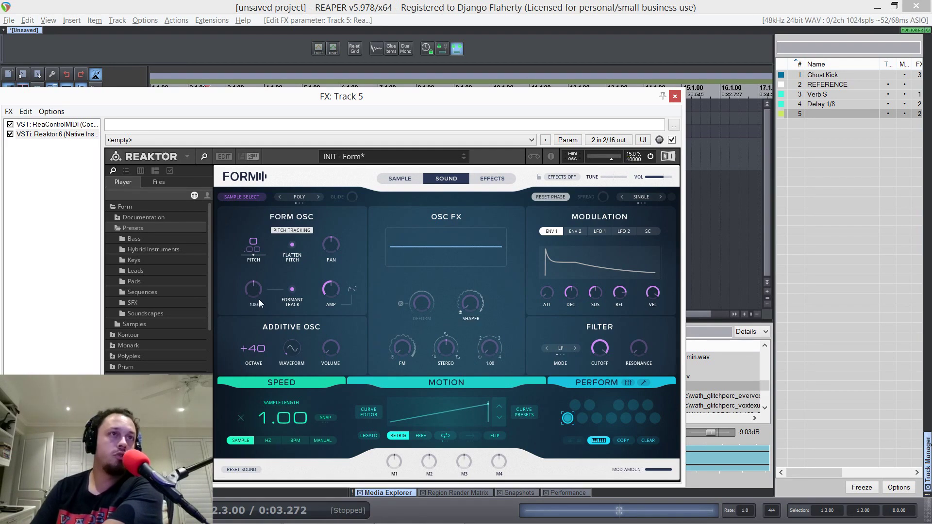
Modulate the multiply amount with envelope 2 and set that envelope's decay to 329 ms
{"action": "left_click", "coordinate": [492, 365]}
{"action": "left_click", "coordinate": [469, 315]}
{"action": "left_click", "coordinate": [481, 258]}
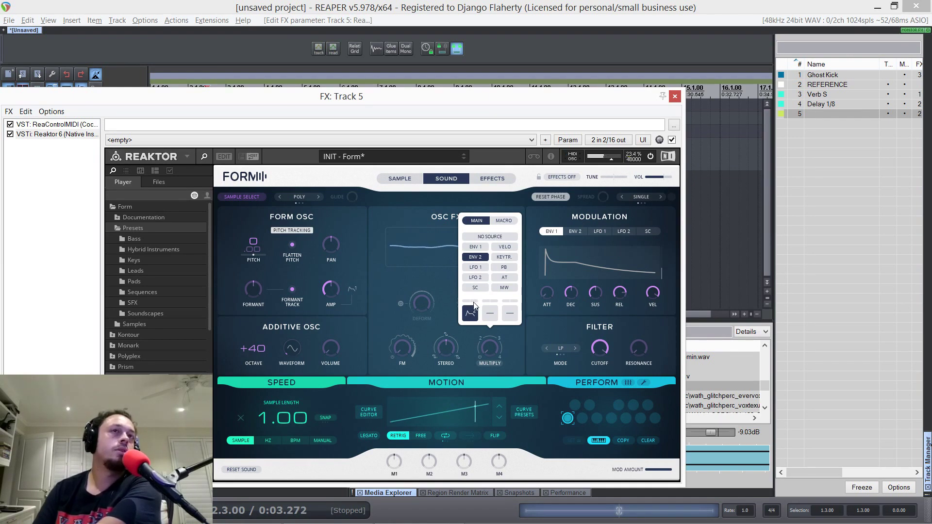
{"action": "left_click_drag", "start_coordinate": [470, 307], "coordinate": [483, 268]}
{"action": "left_click", "coordinate": [575, 231]}
{"action": "left_click", "coordinate": [575, 231]}
{"action": "left_click_drag", "start_coordinate": [576, 296], "coordinate": [576, 281]}
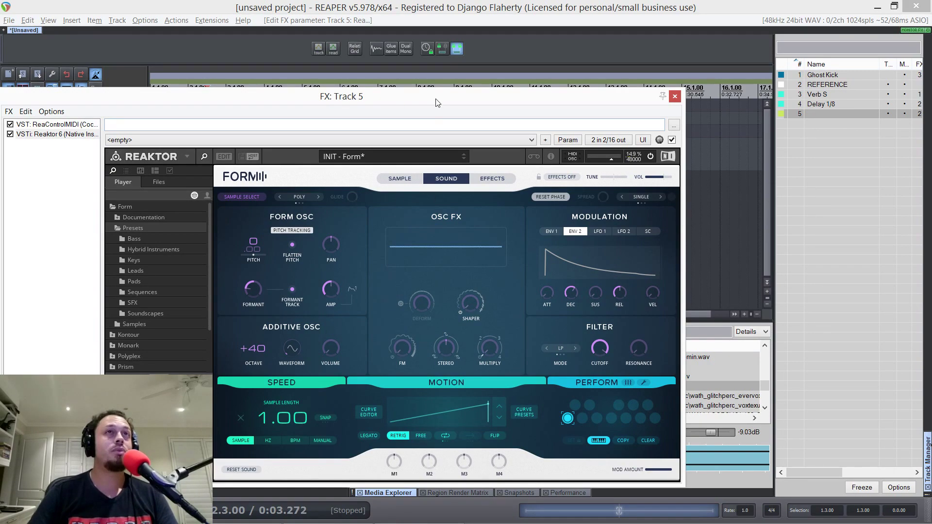
Audition vocal files in the sample browser, including ROUXN_vocal_ahha_Cmin and the Moombah vocal effect
{"action": "left_click_drag", "start_coordinate": [436, 102], "coordinate": [272, 100]}
{"action": "scroll", "coordinate": [625, 379], "scroll_direction": "up", "scroll_amount": 2}
{"action": "left_click", "coordinate": [625, 377]}
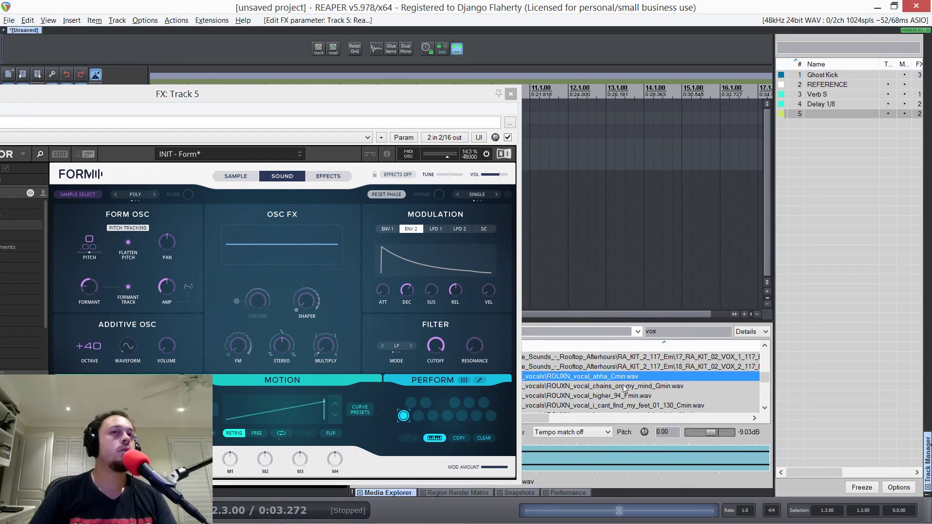
{"action": "left_click", "coordinate": [664, 367]}
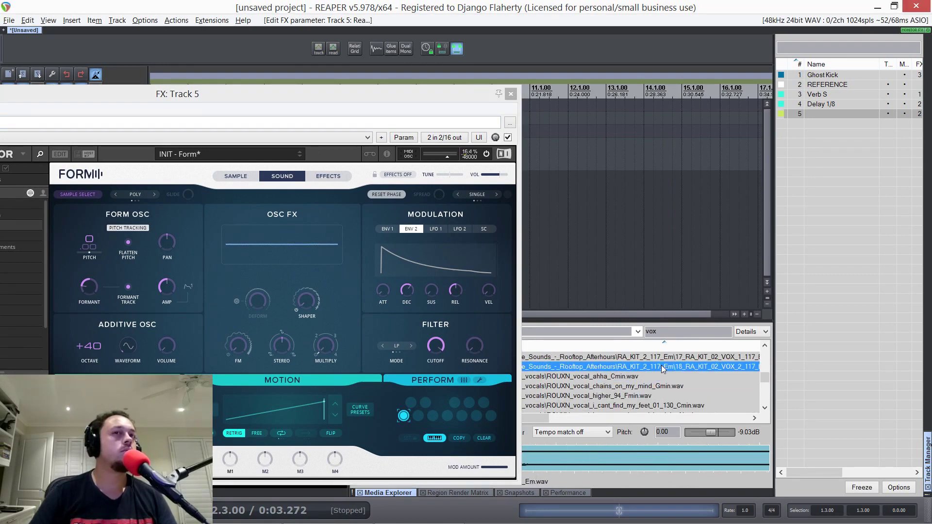
{"action": "scroll", "coordinate": [662, 369], "scroll_direction": "up", "scroll_amount": 1}
{"action": "left_click", "coordinate": [663, 368]}
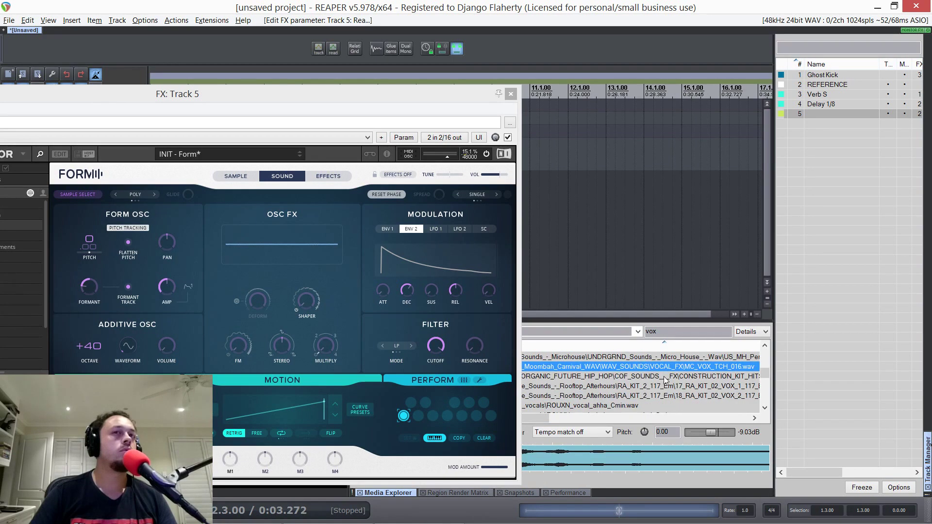
Load the organic hip hop vocal effect into Form and pick a section of it
{"action": "left_click", "coordinate": [665, 378]}
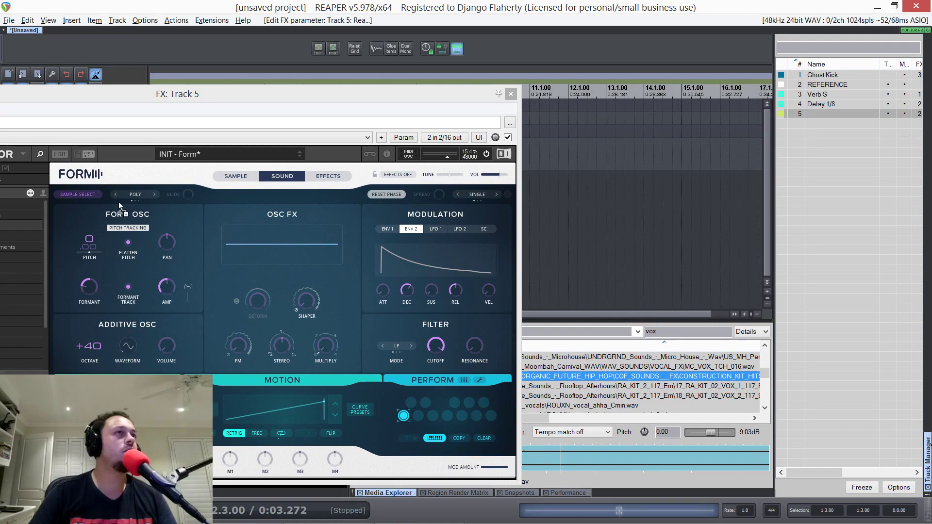
{"action": "left_click", "coordinate": [86, 196]}
{"action": "left_click", "coordinate": [262, 297]}
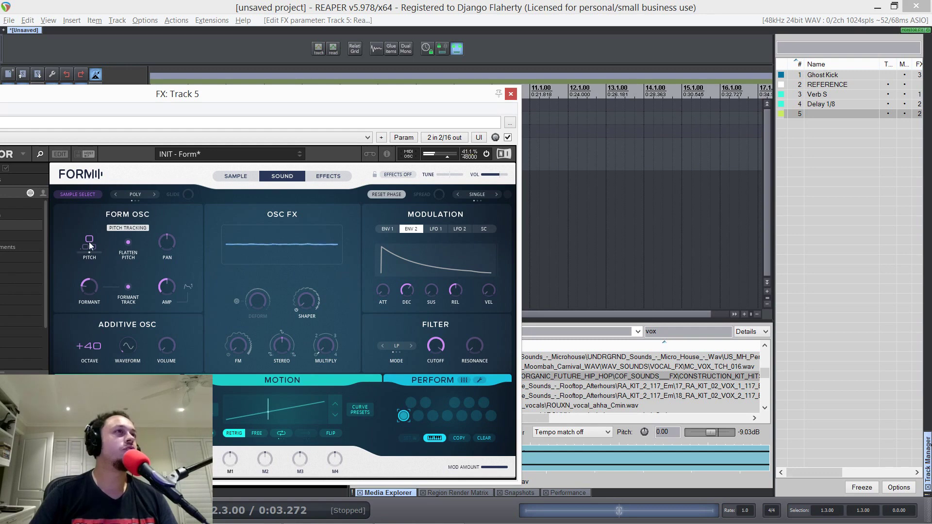
Drop the Form oscillator pitch to -12 and switch the Reverb module off
{"action": "left_click_drag", "start_coordinate": [90, 254], "coordinate": [86, 292]}
{"action": "left_click", "coordinate": [330, 174]}
{"action": "left_click", "coordinate": [419, 309]}
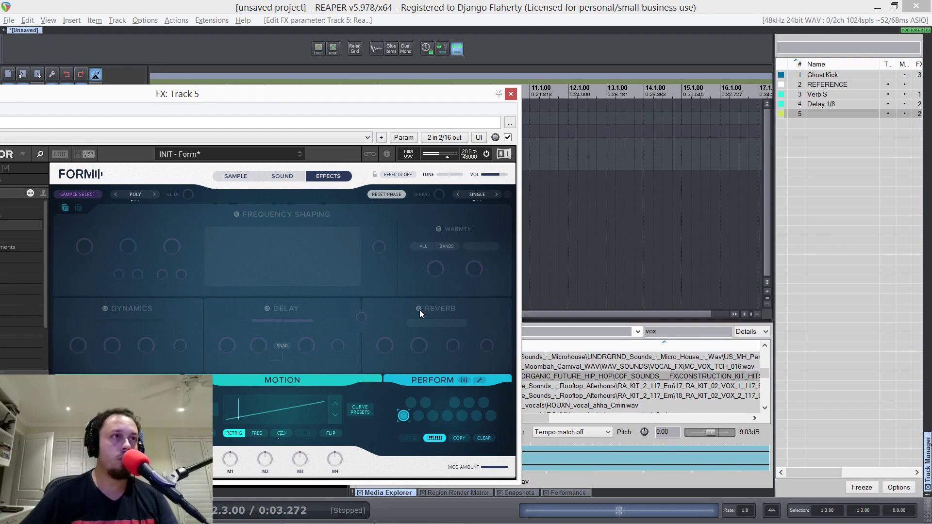
{"action": "left_click", "coordinate": [283, 177]}
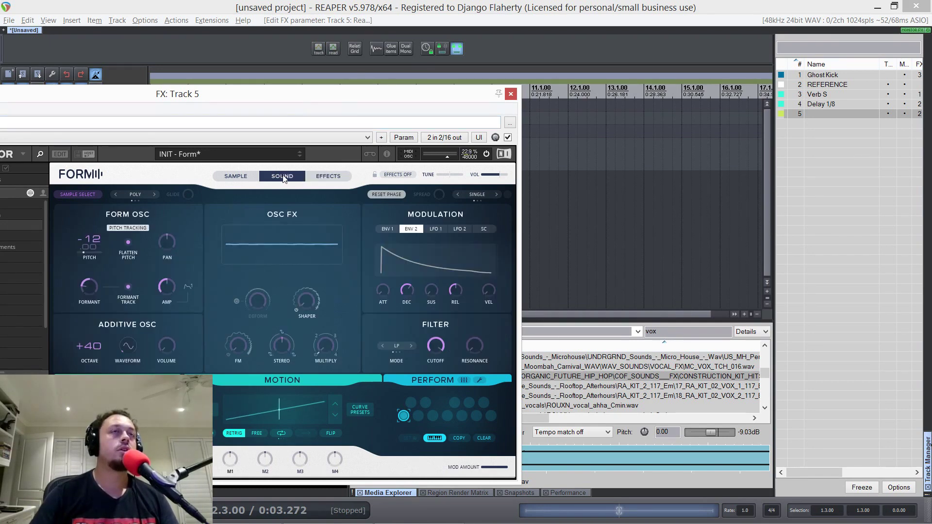
Raise the additive oscillator volume and set its octave to +12
{"action": "left_click_drag", "start_coordinate": [159, 345], "coordinate": [182, 251]}
{"action": "double_click", "coordinate": [90, 346]}
{"action": "type", "text": "12"}
{"action": "key", "text": "Return"}
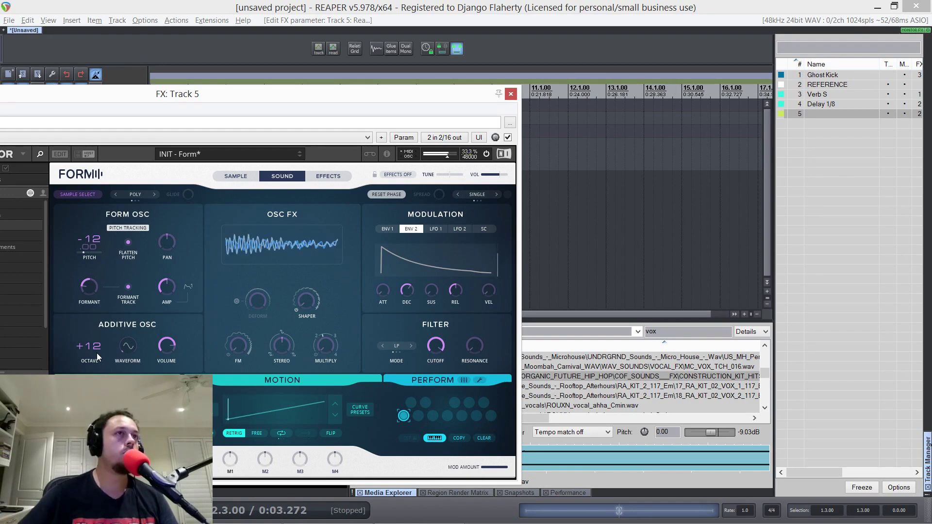
Turn on Form's LARGE reverb in the Effects settings
{"action": "left_click", "coordinate": [316, 177]}
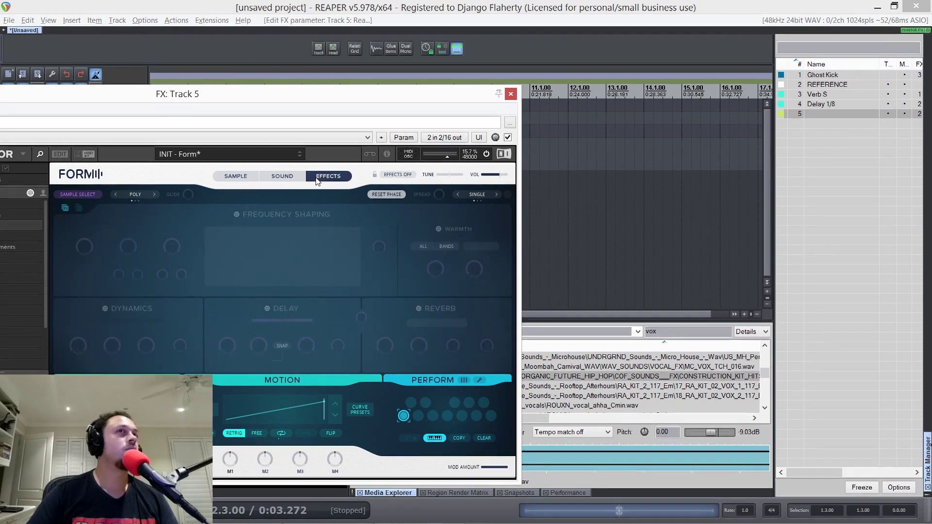
{"action": "left_click", "coordinate": [420, 313]}
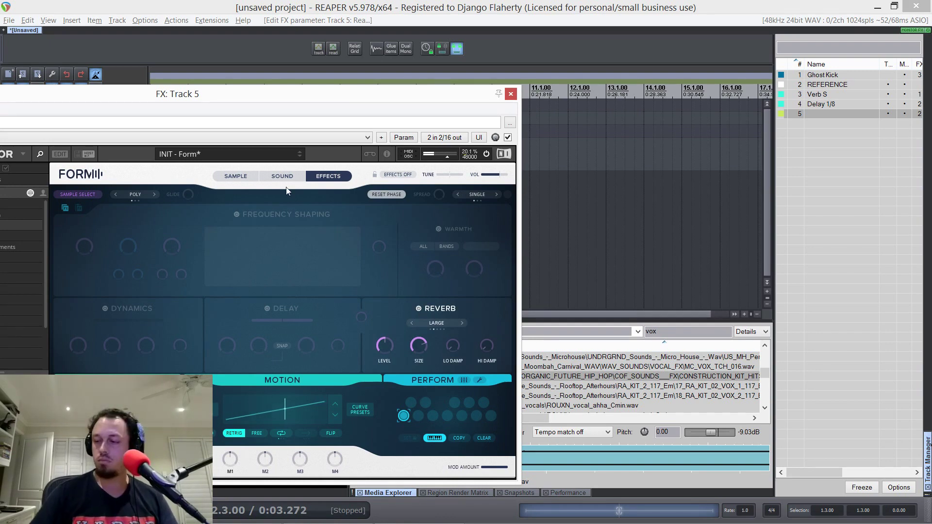
{"action": "left_click", "coordinate": [236, 177]}
Back on the Sound page, set Waveform to 0.97 and Multiply to 2.47
{"action": "left_click", "coordinate": [279, 176]}
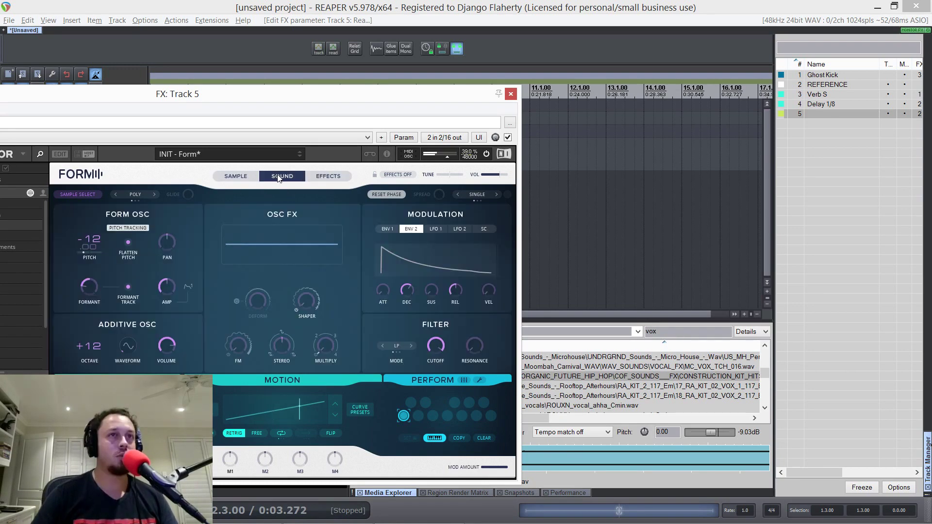
{"action": "left_click_drag", "start_coordinate": [129, 349], "coordinate": [138, 285]}
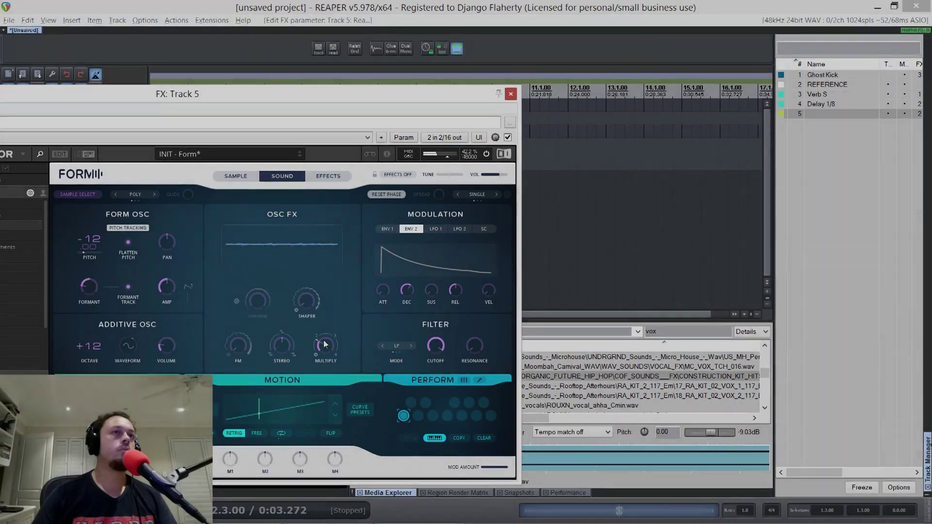
{"action": "left_click_drag", "start_coordinate": [325, 345], "coordinate": [325, 318]}
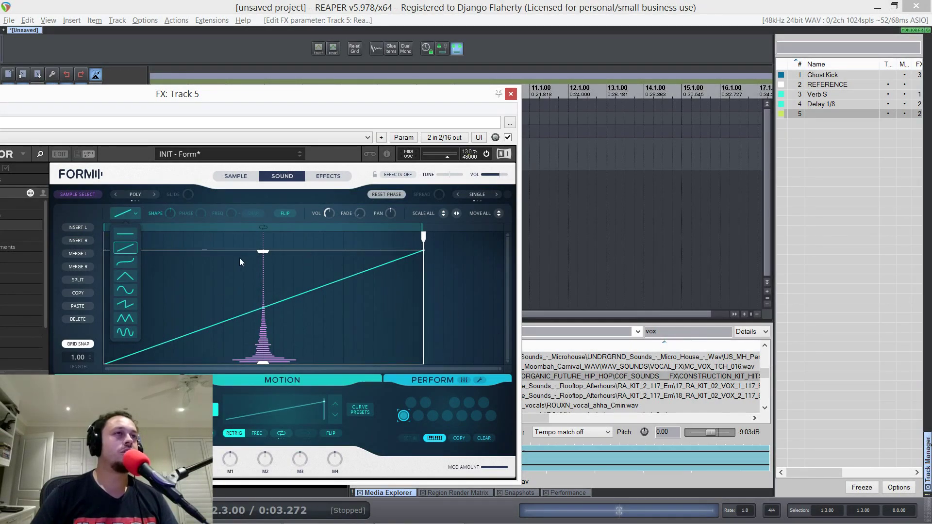
Drag the motion ramp down to near zero, then lift the flat line slightly
{"action": "left_click_drag", "start_coordinate": [262, 253], "coordinate": [255, 360]}
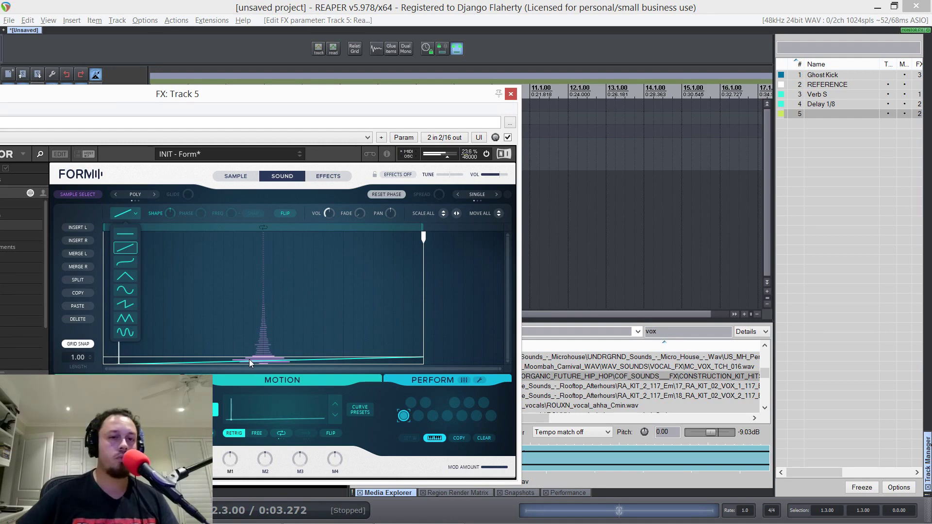
{"action": "left_click_drag", "start_coordinate": [249, 359], "coordinate": [251, 358]}
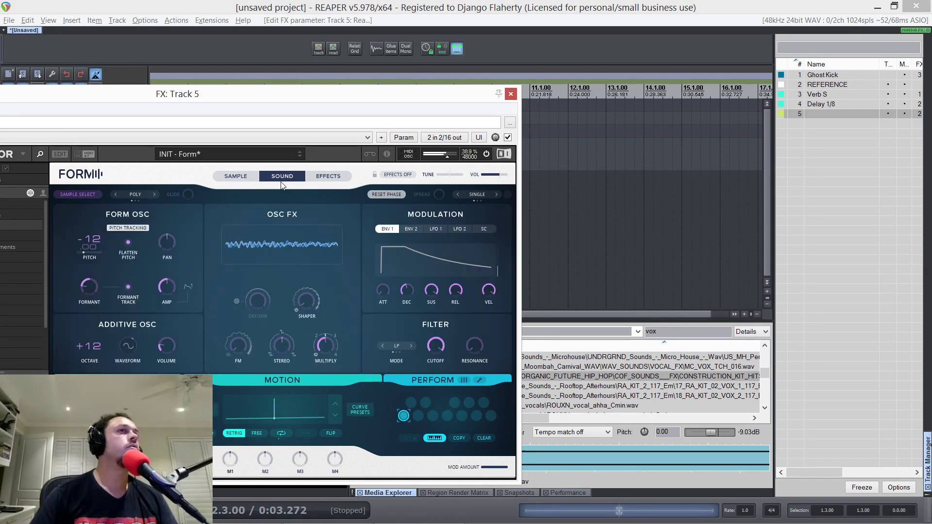
Return to Form's Sound page and bring up the second envelope, ENV 2
{"action": "left_click", "coordinate": [281, 176]}
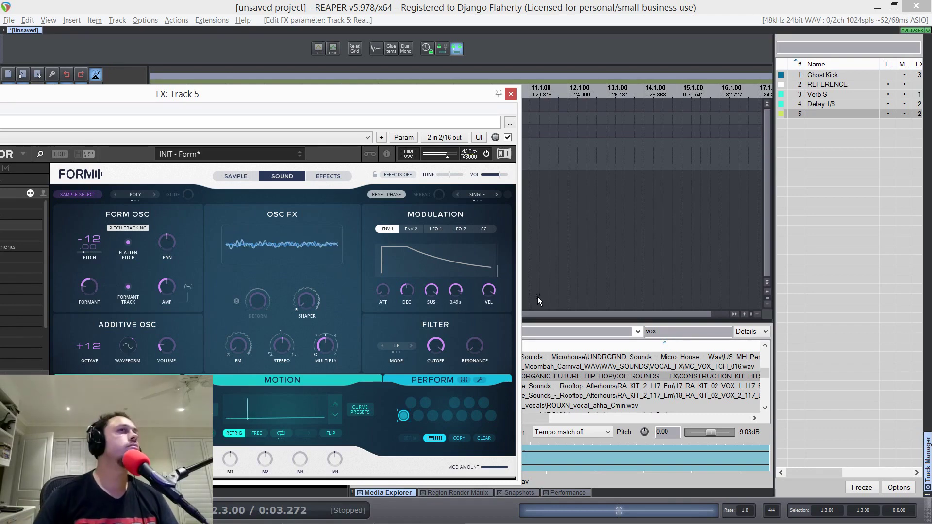
{"action": "left_click", "coordinate": [411, 229]}
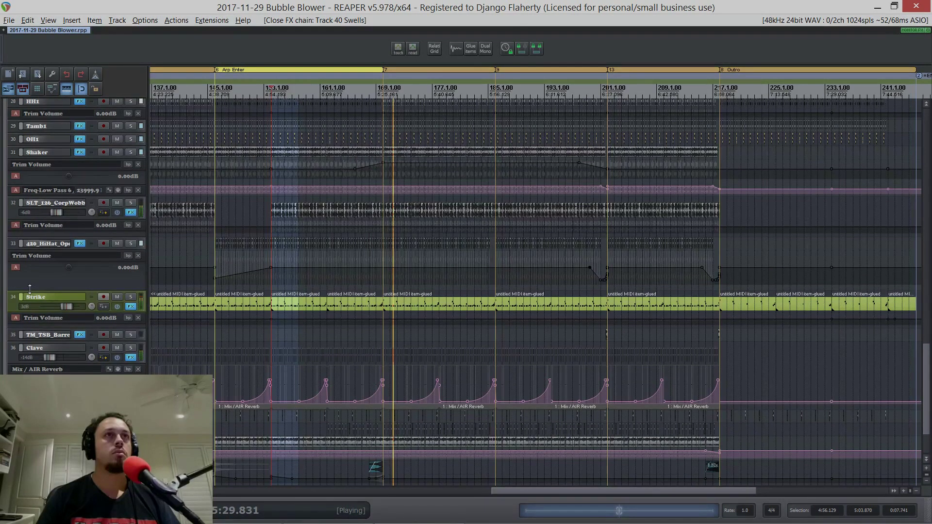
Scroll up through the Bubble Blower arrangement's track list during playback
{"action": "scroll", "coordinate": [30, 290], "scroll_direction": "up", "scroll_amount": 5}
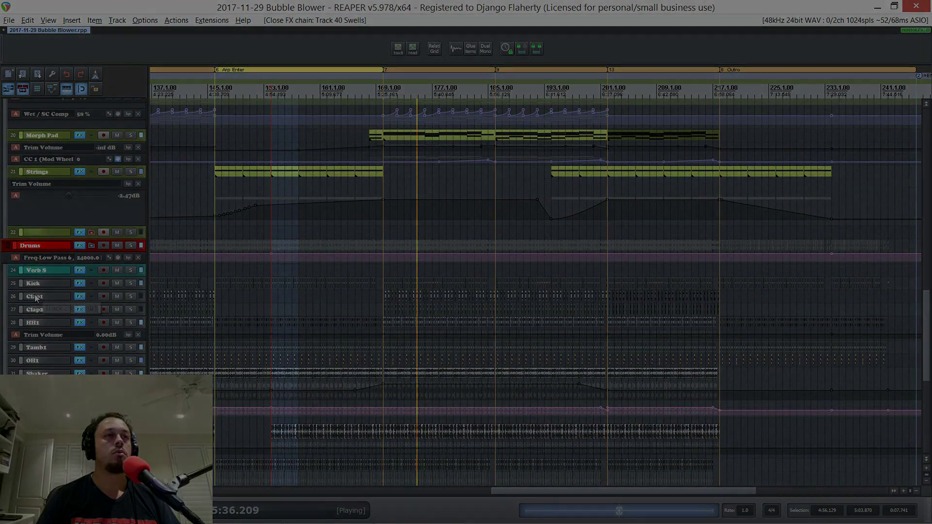